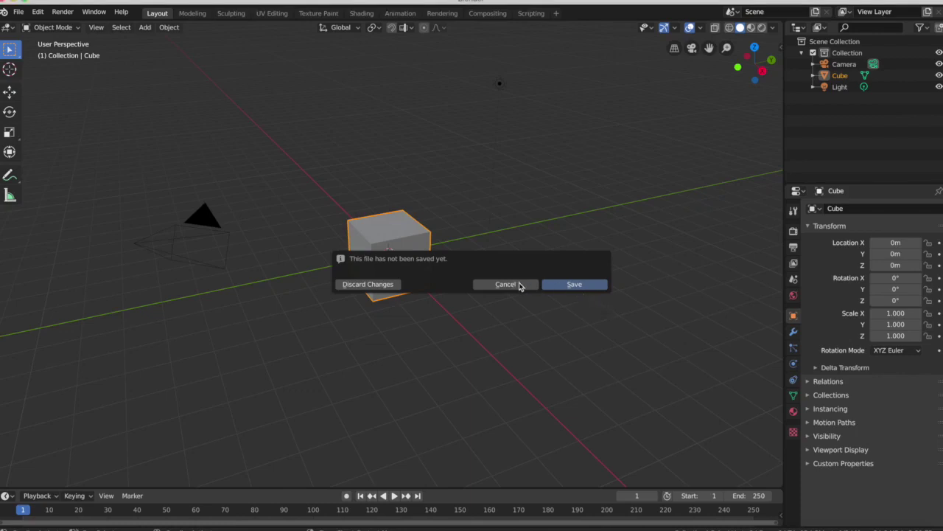
Discard the unsaved default cube scene and load Black Knight.blend from the Desktop.
{"action": "left_click", "coordinate": [519, 285]}
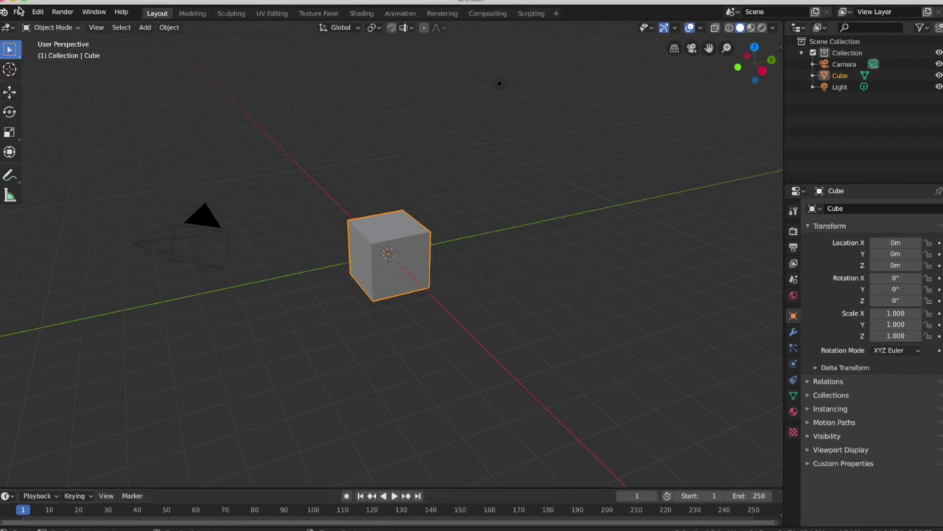
{"action": "left_click", "coordinate": [19, 13]}
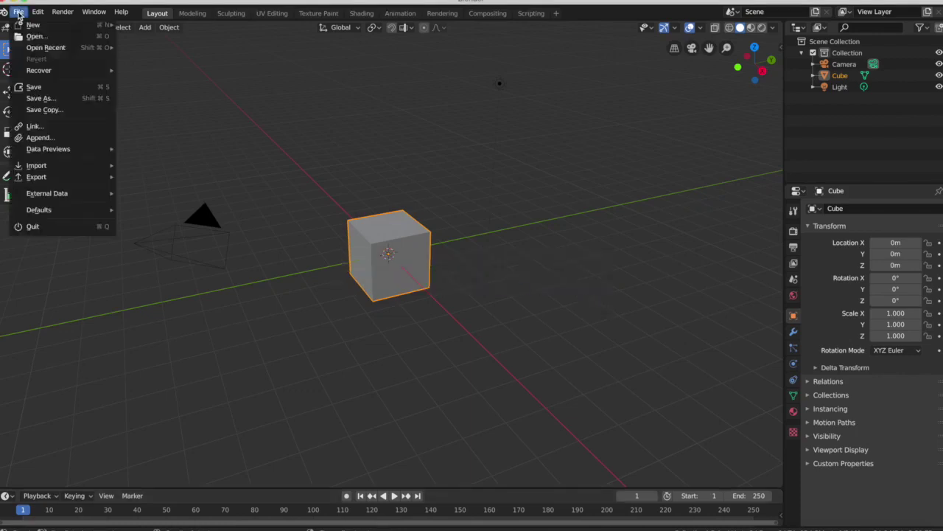
{"action": "left_click", "coordinate": [51, 37]}
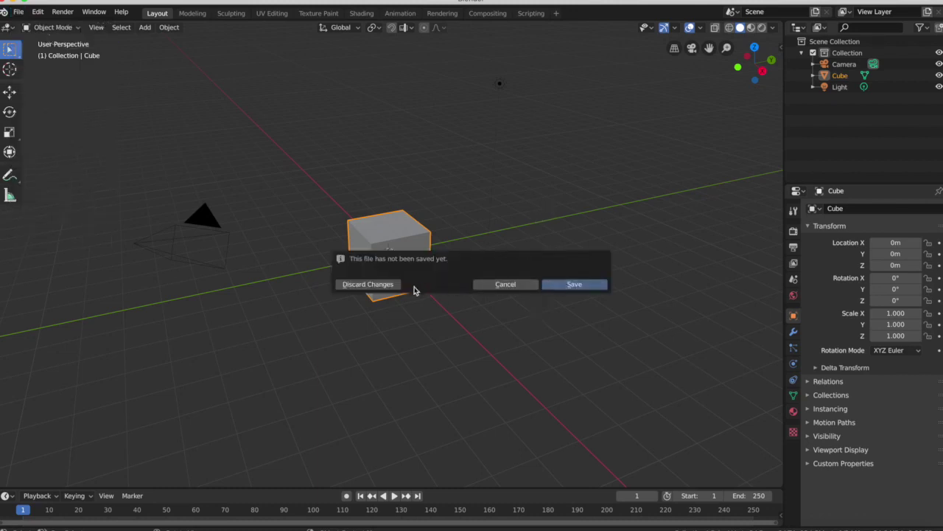
{"action": "left_click", "coordinate": [382, 288]}
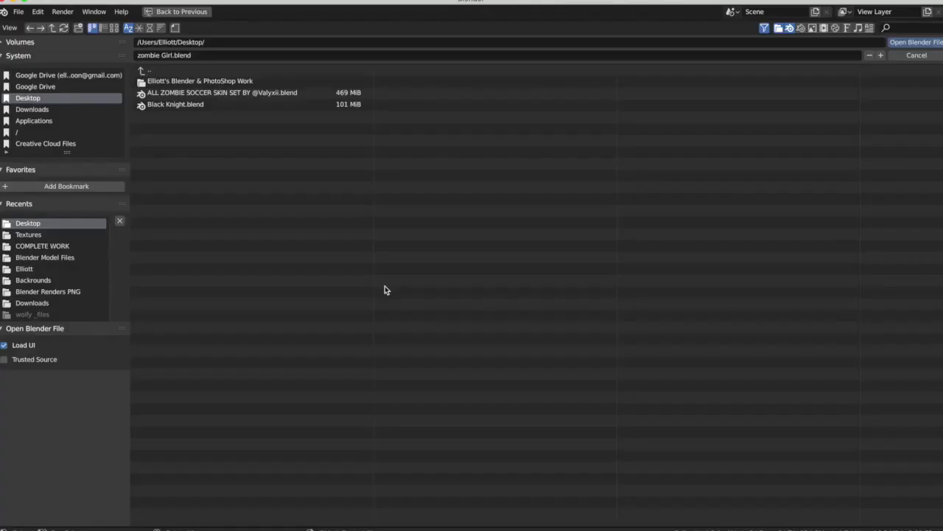
{"action": "double_click", "coordinate": [222, 104]}
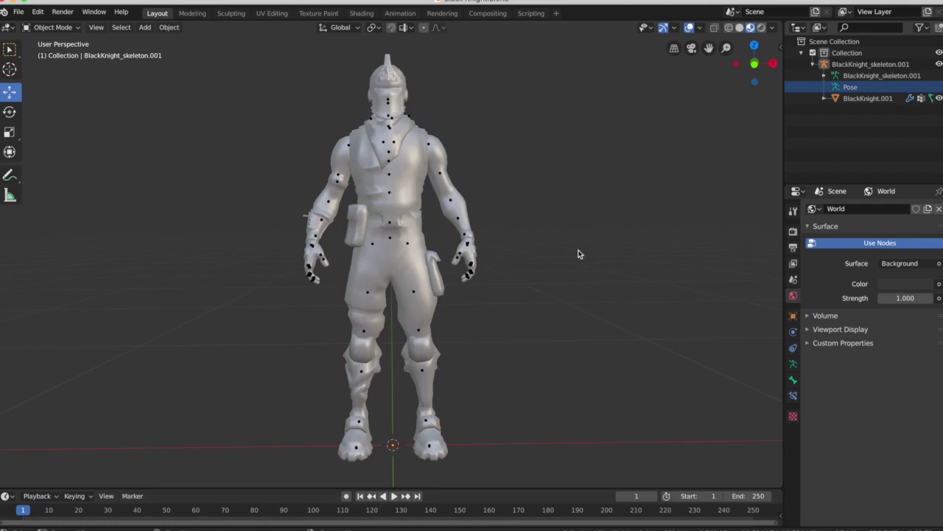
Orbit around the textured Black Knight to check the model, then bring up the Add menu.
{"action": "scroll", "coordinate": [503, 344], "scroll_direction": "right", "scroll_amount": 10}
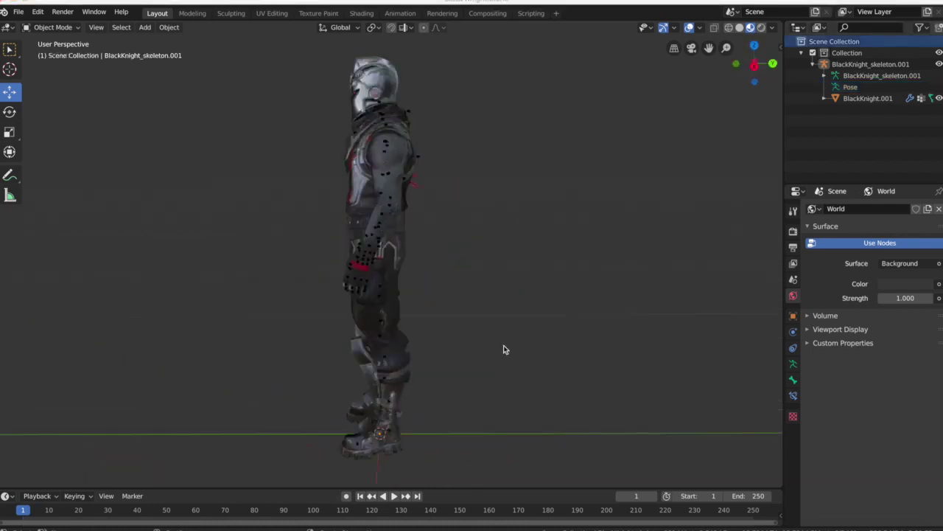
{"action": "scroll", "coordinate": [503, 344], "scroll_direction": "left", "scroll_amount": 10}
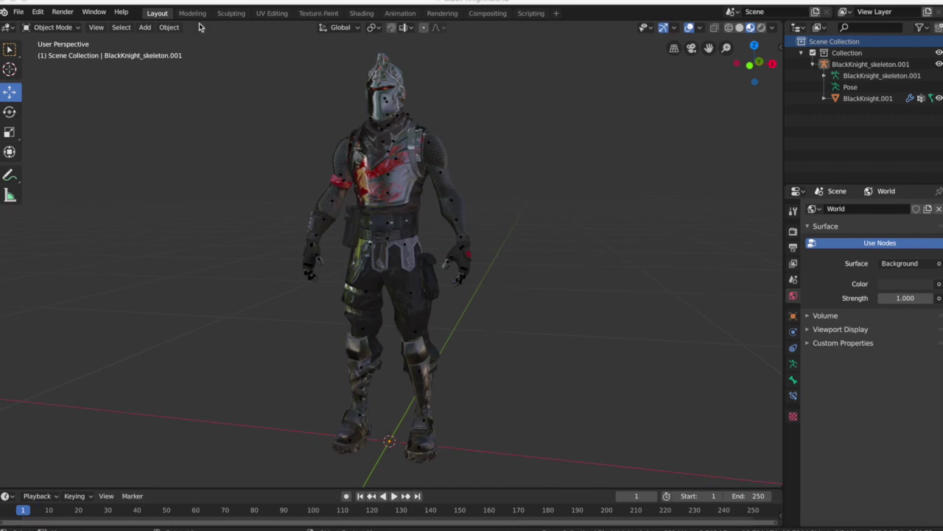
{"action": "left_click", "coordinate": [143, 29]}
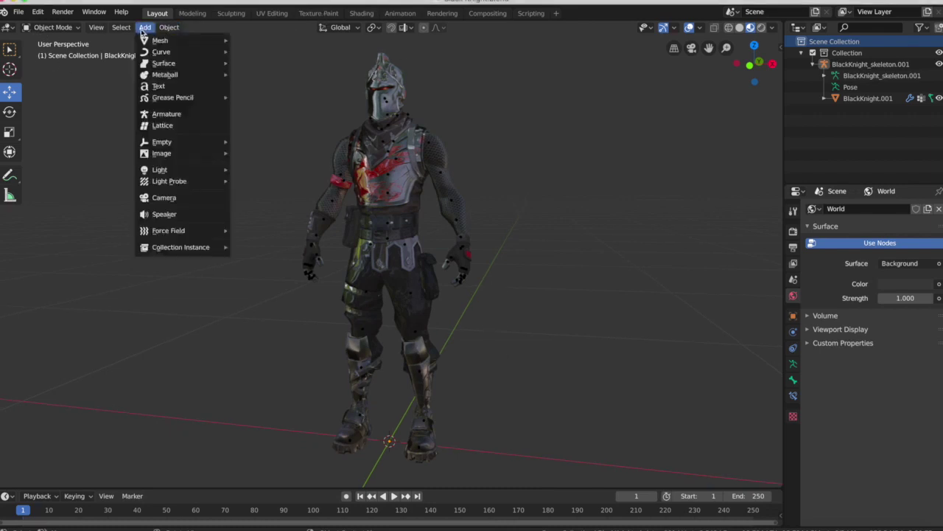
Add a camera, raise it 0.541m on Z and pull it to Y -1.08m.
{"action": "left_click", "coordinate": [162, 199]}
{"action": "scroll", "coordinate": [214, 206], "scroll_direction": "down", "scroll_amount": 5}
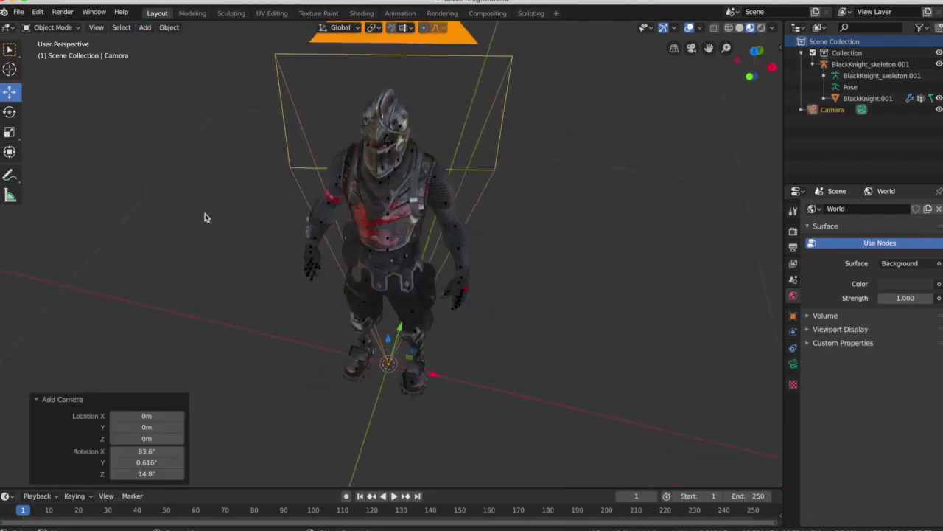
{"action": "key", "text": "g"}
{"action": "key", "text": "z"}
{"action": "left_click", "coordinate": [408, 191]}
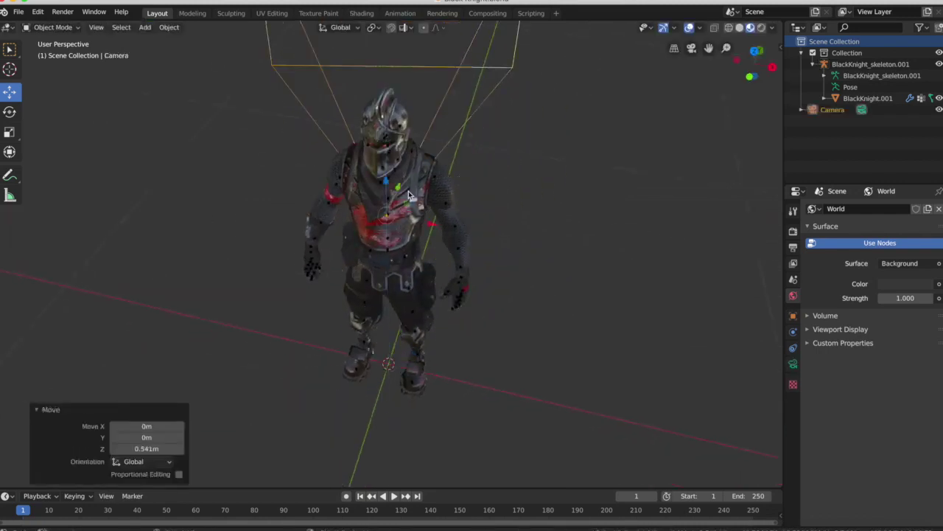
{"action": "scroll", "coordinate": [409, 190], "scroll_direction": "down", "scroll_amount": 2}
{"action": "key", "text": "g"}
{"action": "key", "text": "y"}
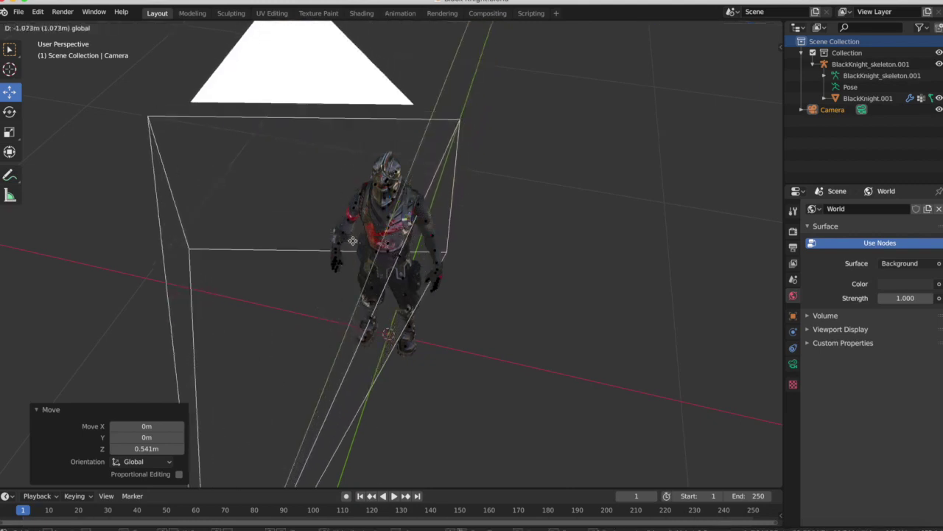
{"action": "left_click", "coordinate": [413, 195]}
Scale the camera to 0.636, nudge its position, and look through it.
{"action": "key", "text": "s"}
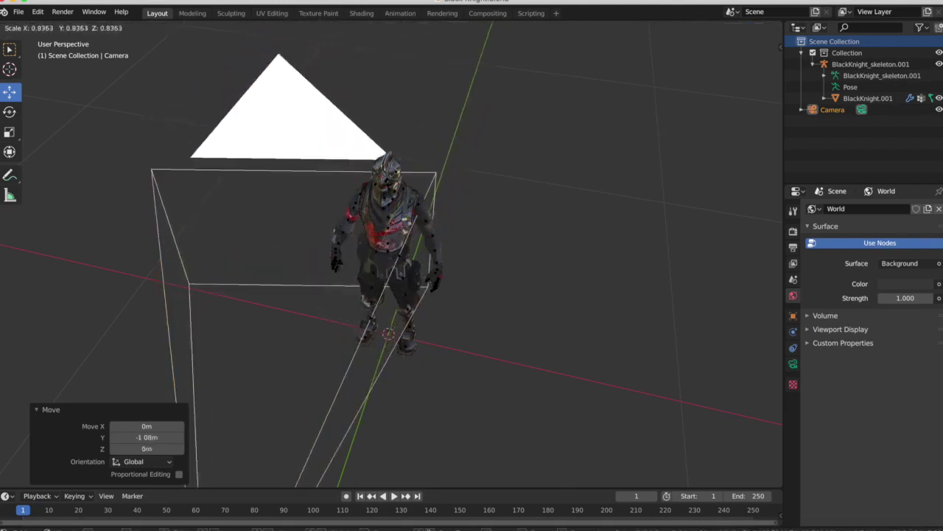
{"action": "left_click", "coordinate": [381, 375]}
{"action": "scroll", "coordinate": [381, 375], "scroll_direction": "right", "scroll_amount": 10}
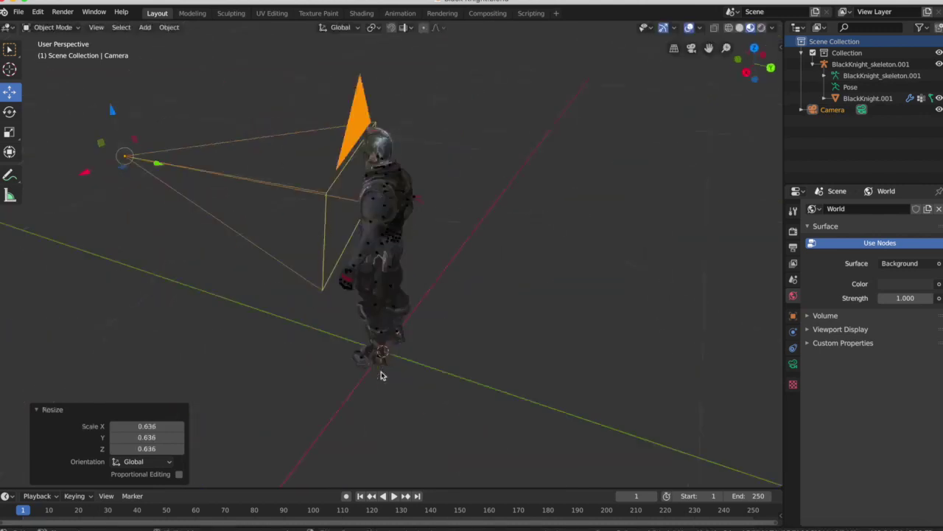
{"action": "mouse_move", "coordinate": [238, 150]}
{"action": "left_mouse_down"}
{"action": "mouse_move", "coordinate": [153, 123]}
{"action": "mouse_move", "coordinate": [95, 135]}
{"action": "mouse_move", "coordinate": [146, 125]}
{"action": "left_mouse_up"}
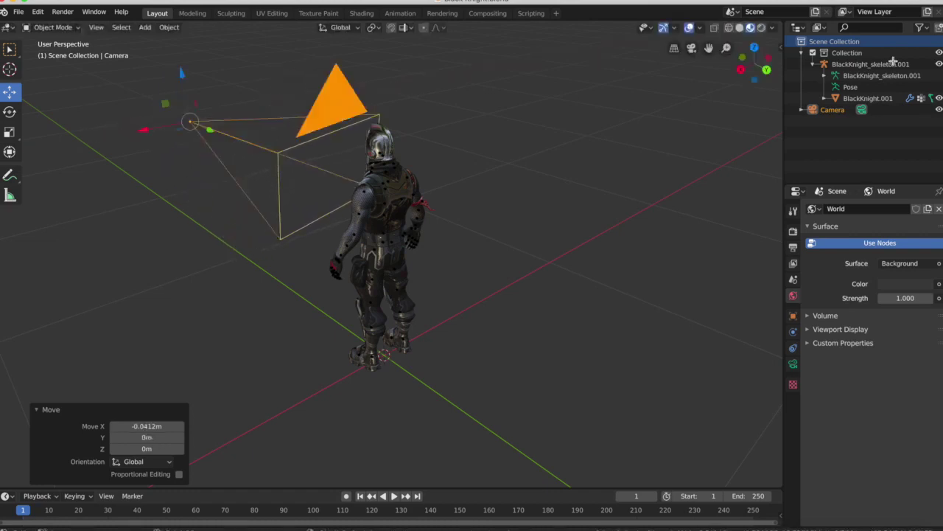
{"action": "left_click", "coordinate": [691, 49]}
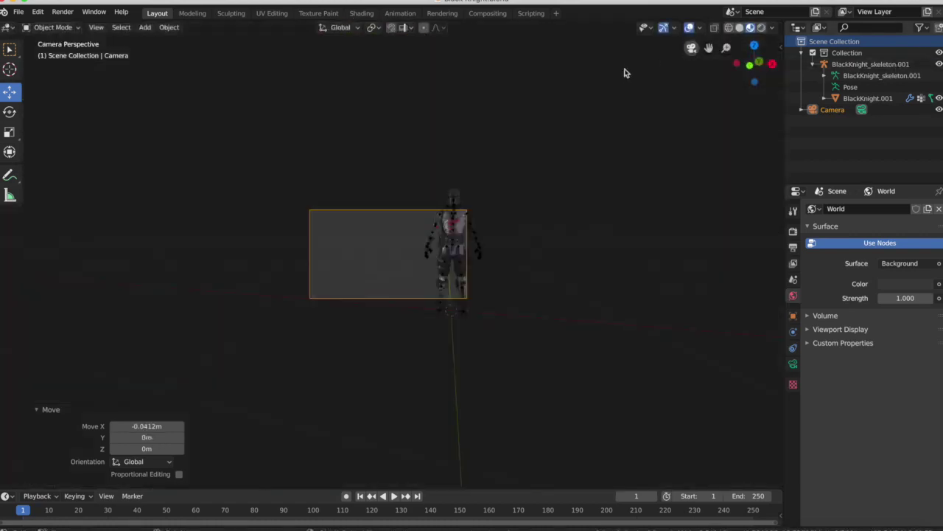
Raise the camera's focal length from 50mm to 80mm.
{"action": "left_click", "coordinate": [793, 316]}
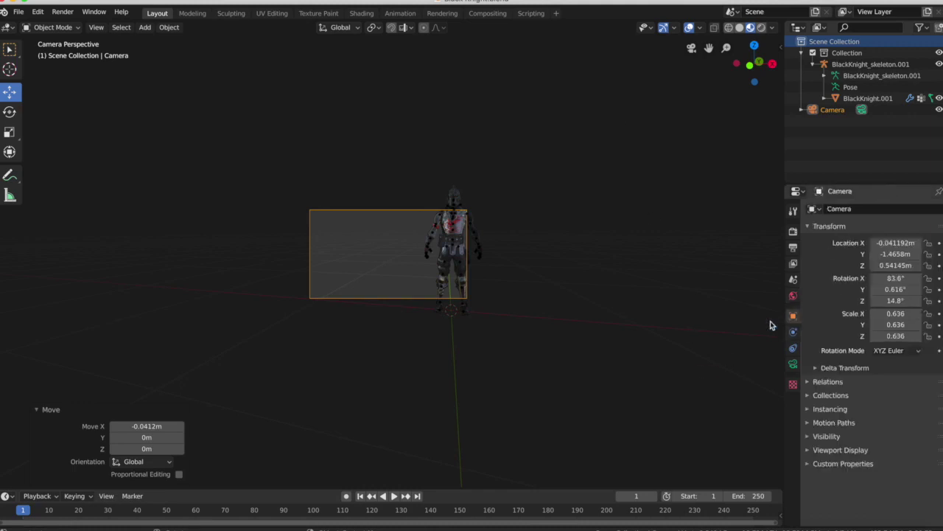
{"action": "scroll", "coordinate": [373, 223], "scroll_direction": "up", "scroll_amount": 2}
{"action": "scroll", "coordinate": [373, 222], "scroll_direction": "up", "scroll_amount": 4}
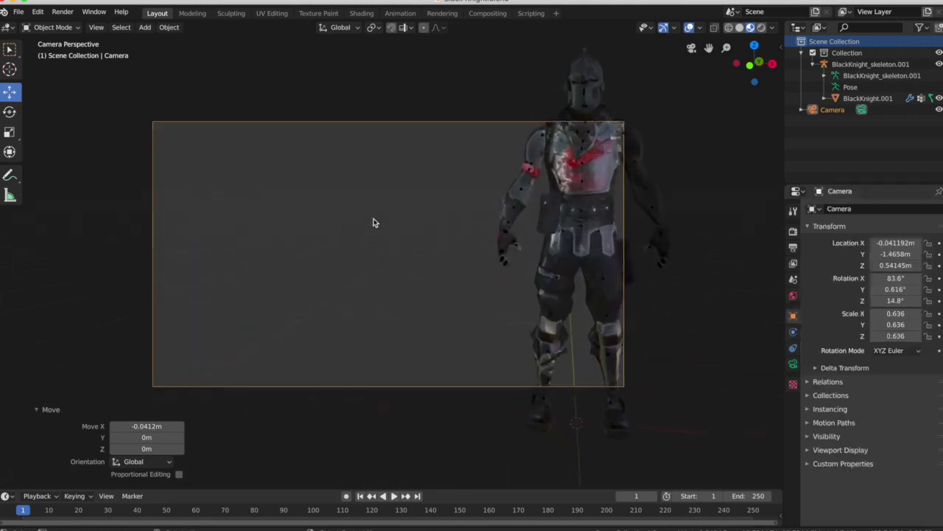
{"action": "left_click", "coordinate": [793, 364]}
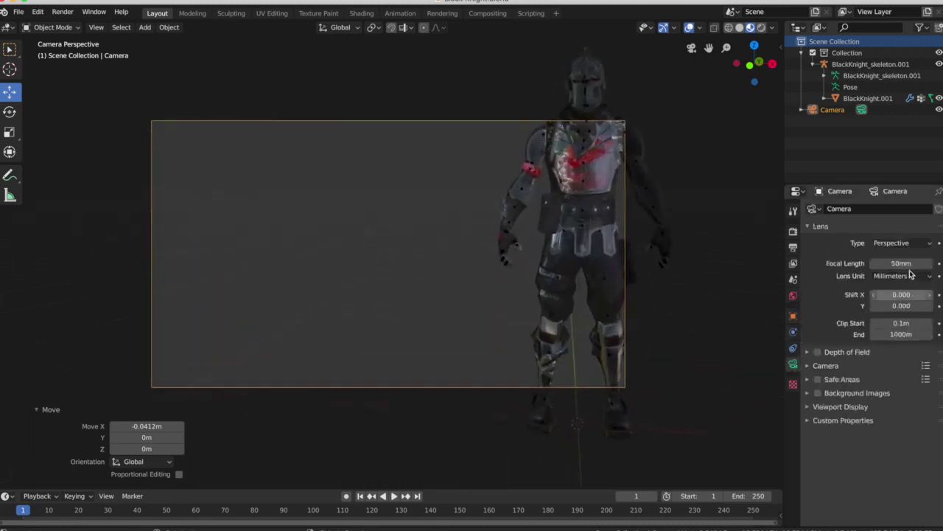
{"action": "left_click_drag", "start_coordinate": [900, 263], "coordinate": [933, 263]}
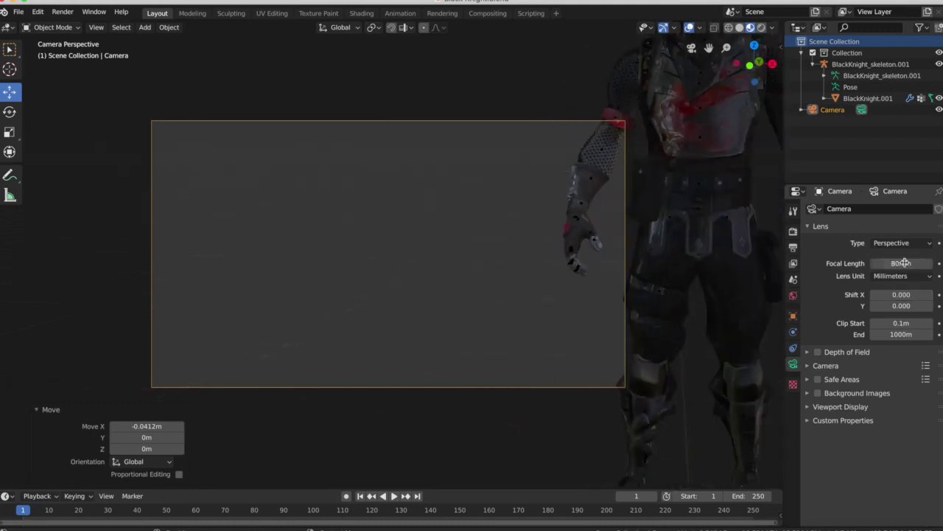
Trackball-rotate the camera 10.3°/-14.9° to frame the knight's head and chest.
{"action": "key", "text": "r"}
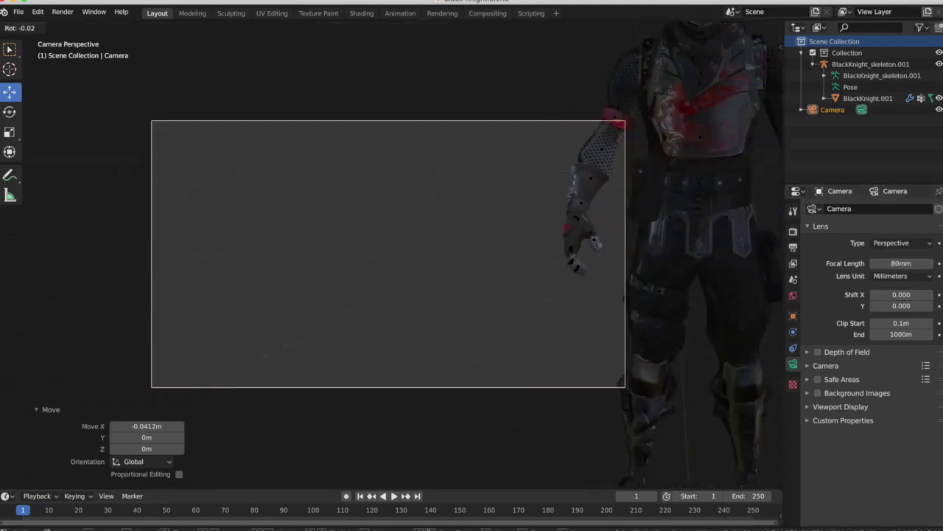
{"action": "key", "text": "r"}
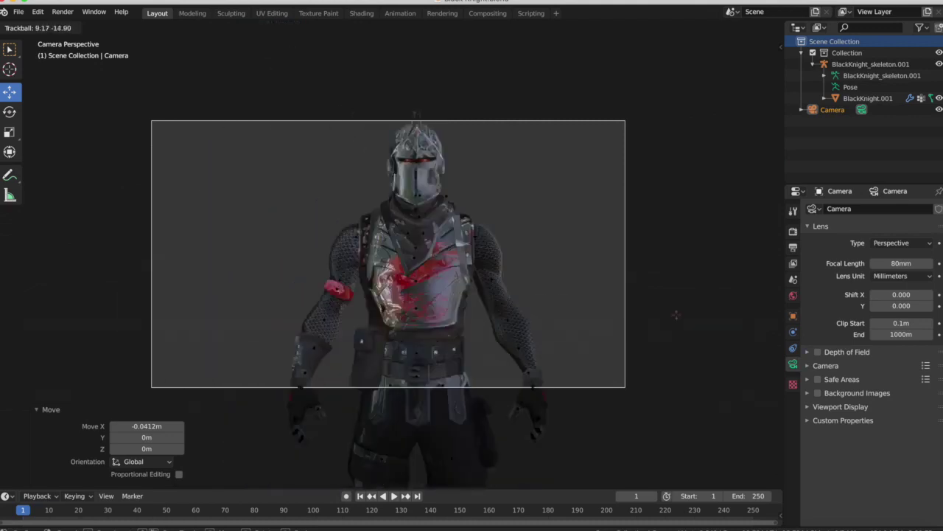
{"action": "left_click", "coordinate": [677, 316]}
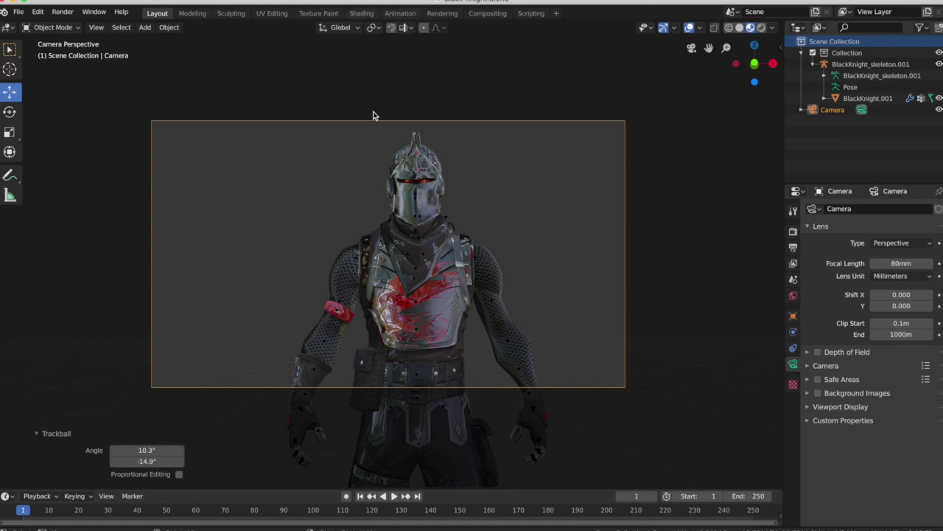
{"action": "scroll", "coordinate": [375, 116], "scroll_direction": "down", "scroll_amount": 5}
{"action": "scroll", "coordinate": [375, 116], "scroll_direction": "down", "scroll_amount": 5}
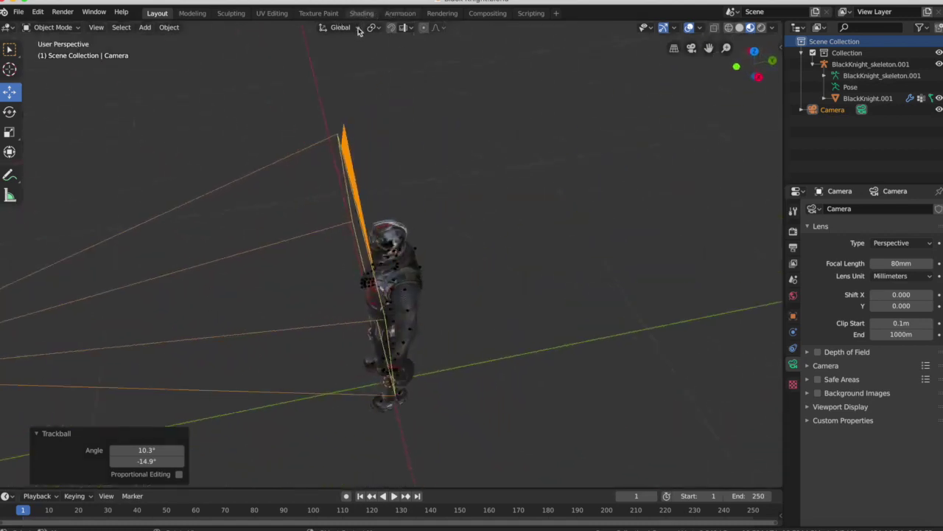
{"action": "left_click", "coordinate": [145, 28]}
Add an area light to the scene and orbit to a side view of the knight.
{"action": "left_click", "coordinate": [144, 28]}
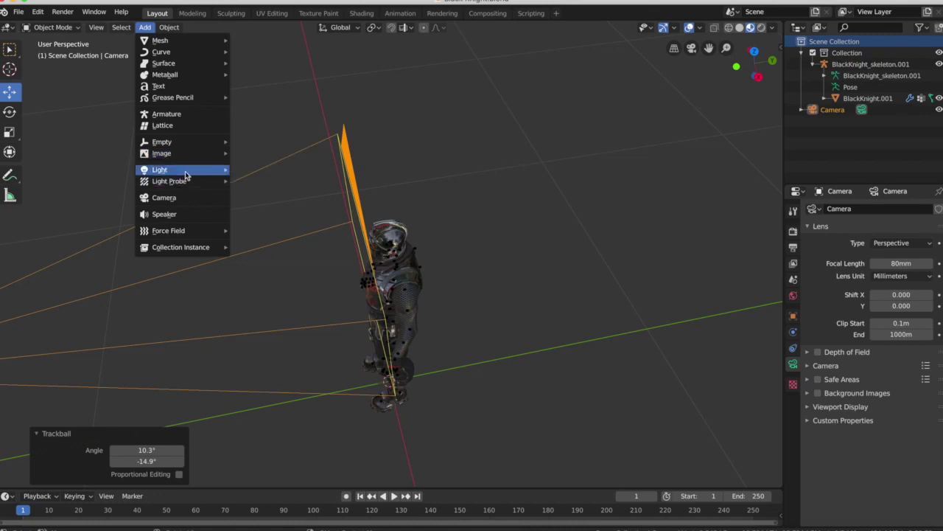
{"action": "mouse_move", "coordinate": [187, 172]}
{"action": "left_click", "coordinate": [241, 206]}
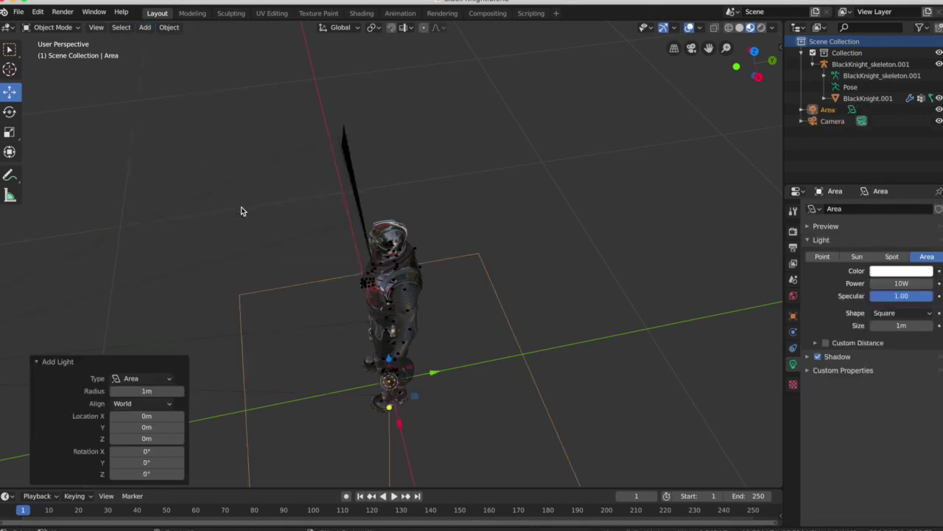
{"action": "scroll", "coordinate": [241, 208], "scroll_direction": "down", "scroll_amount": 2}
{"action": "scroll", "coordinate": [241, 209], "scroll_direction": "down", "scroll_amount": 1}
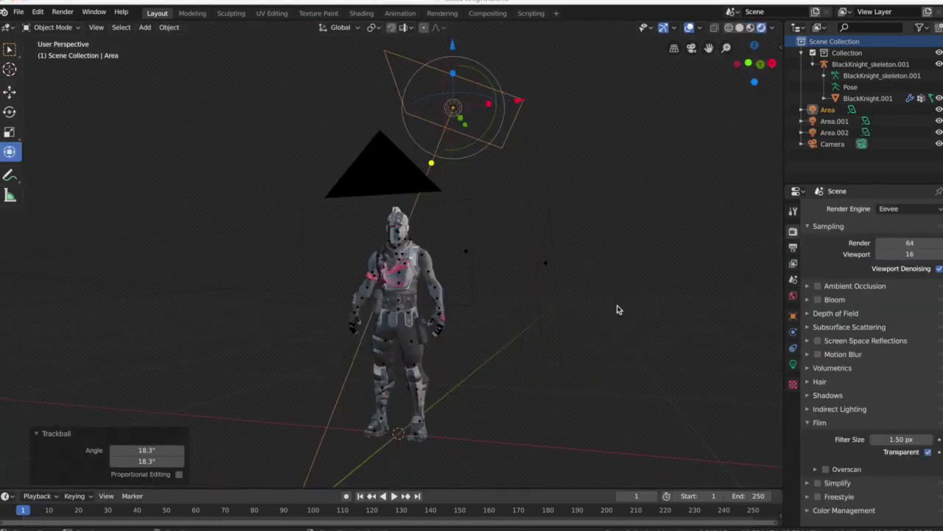
{"action": "middle_click_drag", "start_coordinate": [617, 309], "coordinate": [624, 308]}
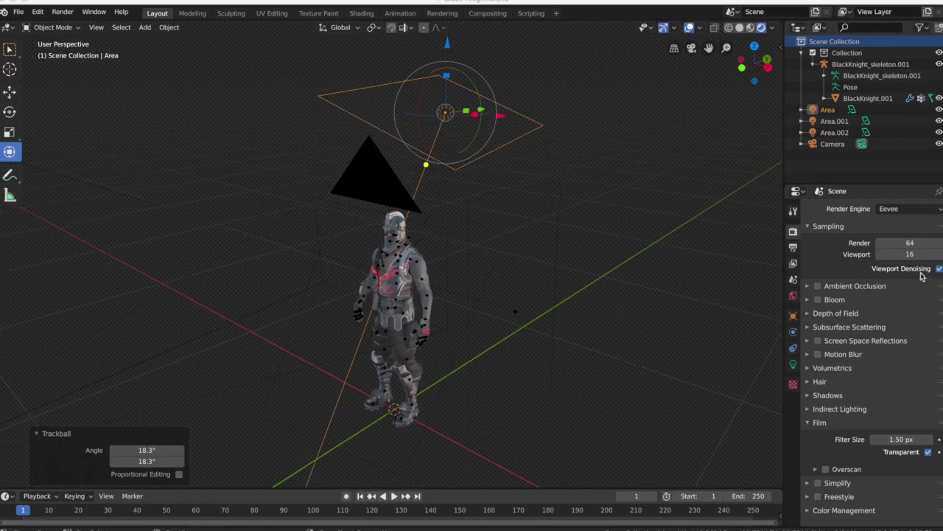
Keep Eevee as render engine, use Material Preview shading, and open the Animation workspace.
{"action": "left_click", "coordinate": [903, 214]}
{"action": "left_click", "coordinate": [903, 213]}
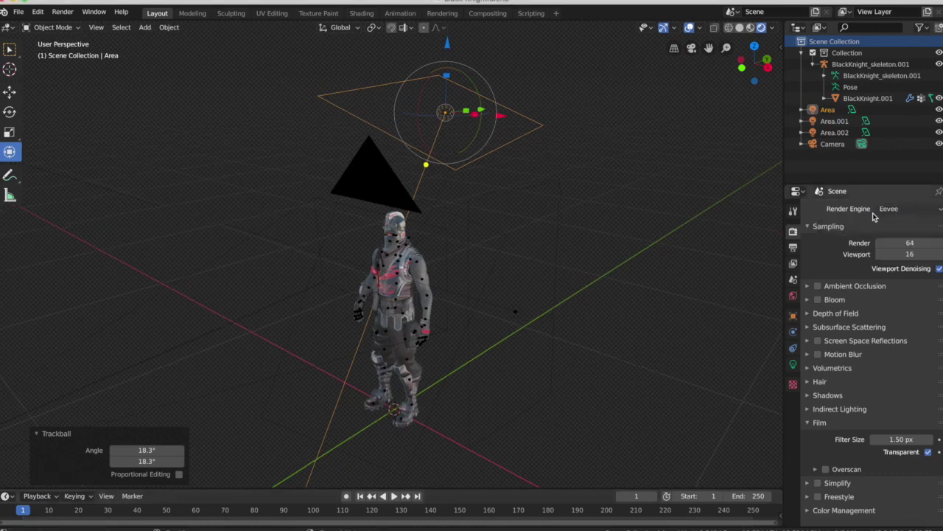
{"action": "middle_click_drag", "start_coordinate": [700, 263], "coordinate": [638, 193]}
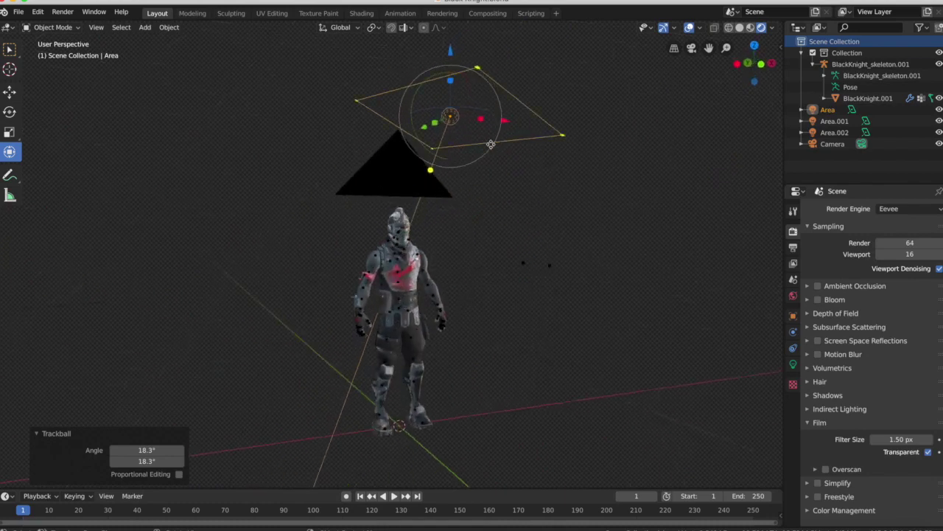
{"action": "left_click", "coordinate": [751, 27]}
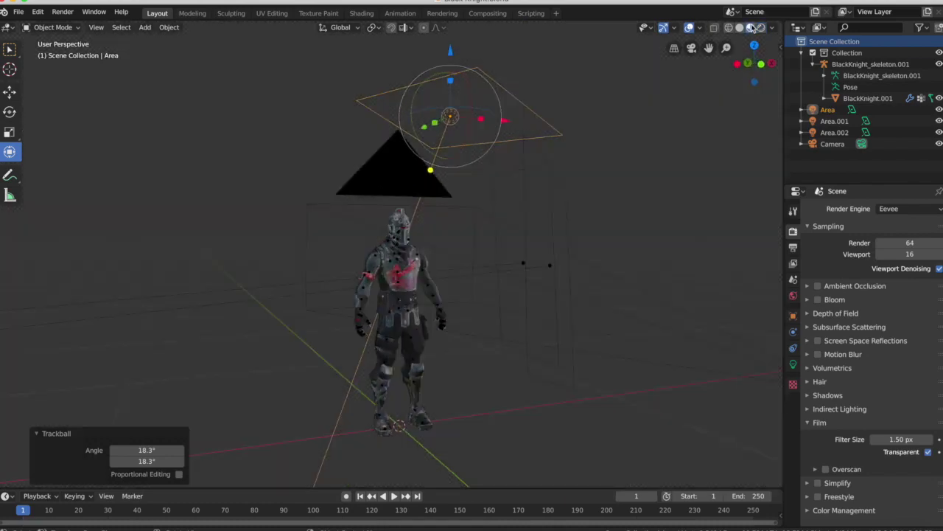
{"action": "middle_click_drag", "start_coordinate": [499, 180], "coordinate": [488, 162]}
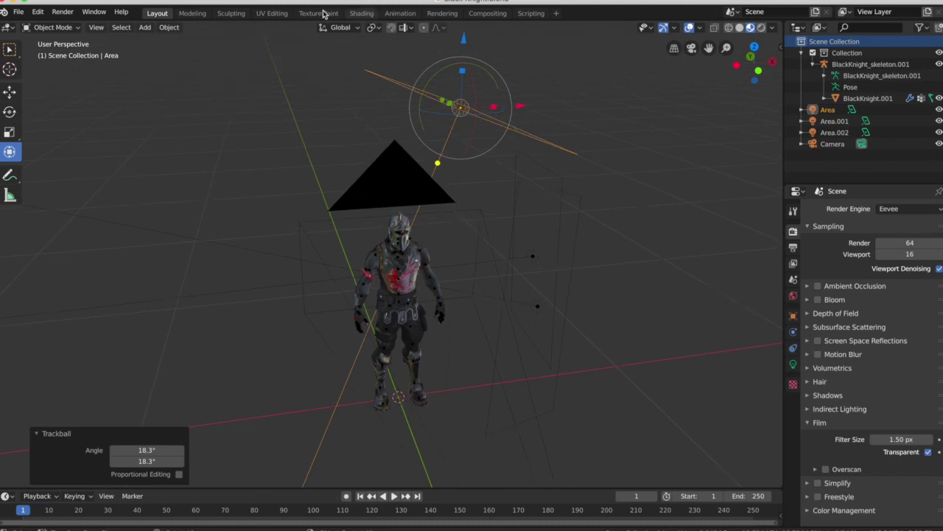
{"action": "left_click", "coordinate": [402, 14]}
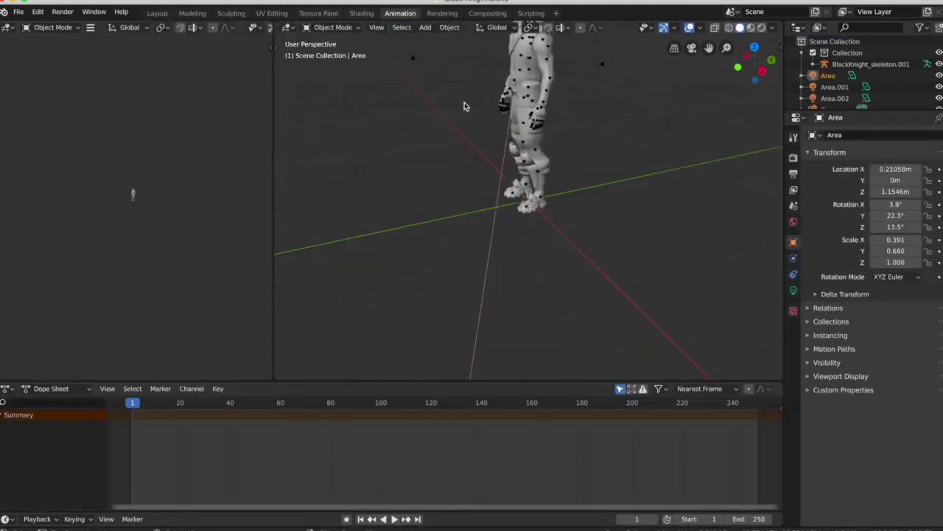
Hide the Area, Area.001 and Area.002 lights in the Outliner.
{"action": "scroll", "coordinate": [464, 104], "scroll_direction": "right", "scroll_amount": 5}
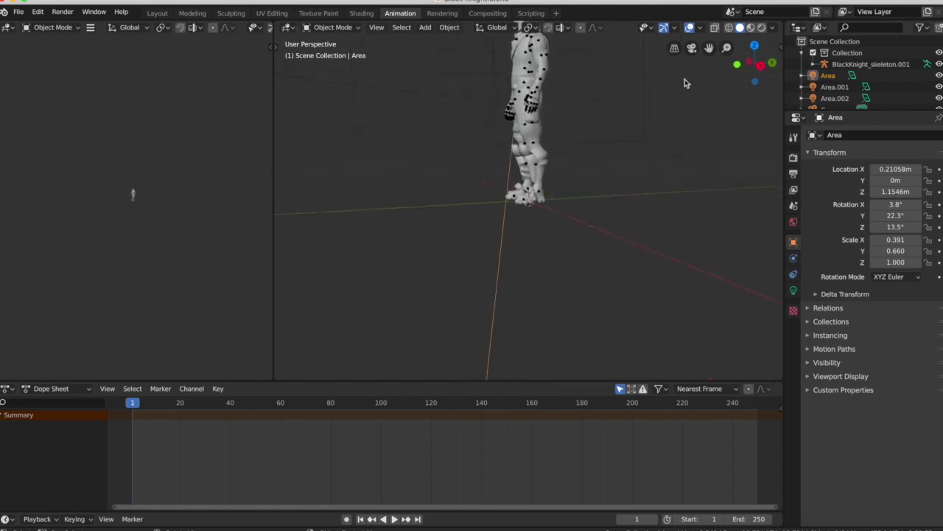
{"action": "left_click_drag", "start_coordinate": [709, 48], "coordinate": [715, 151]}
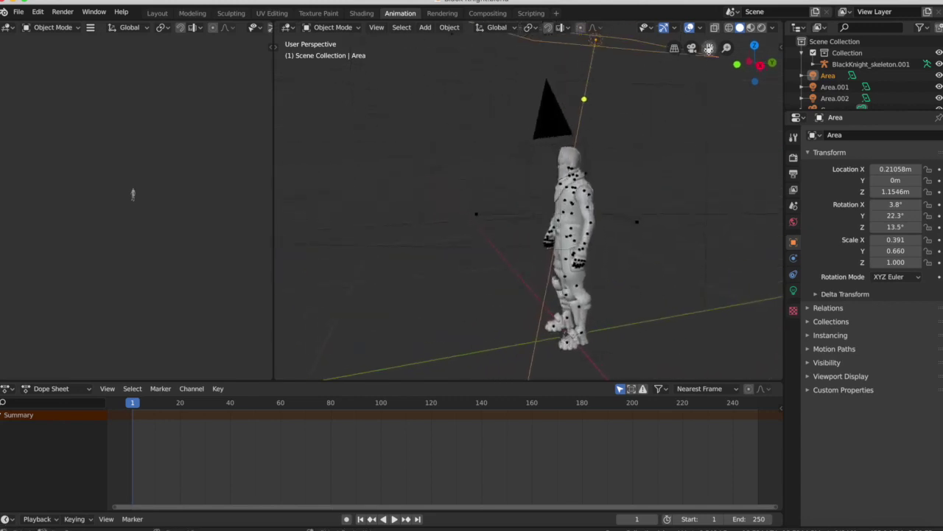
{"action": "scroll", "coordinate": [601, 148], "scroll_direction": "left", "scroll_amount": 8}
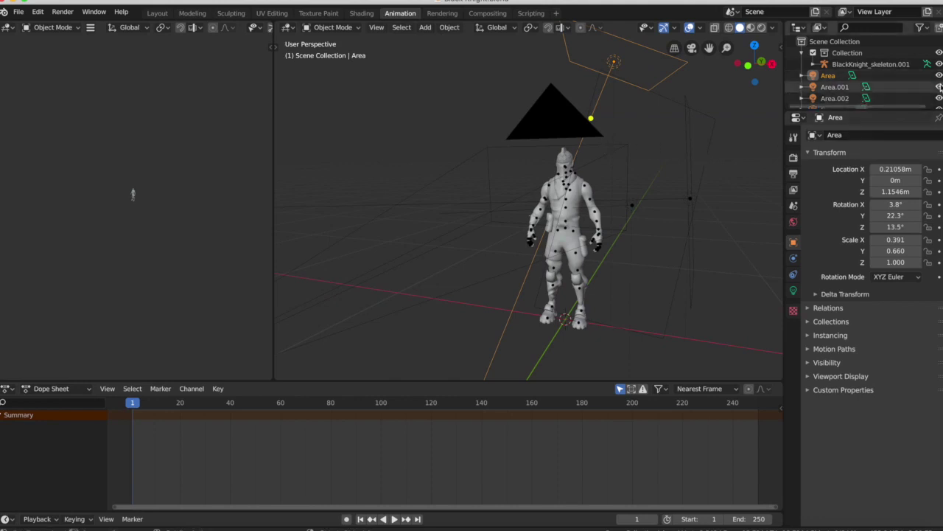
{"action": "left_click_drag", "start_coordinate": [939, 87], "coordinate": [941, 127]}
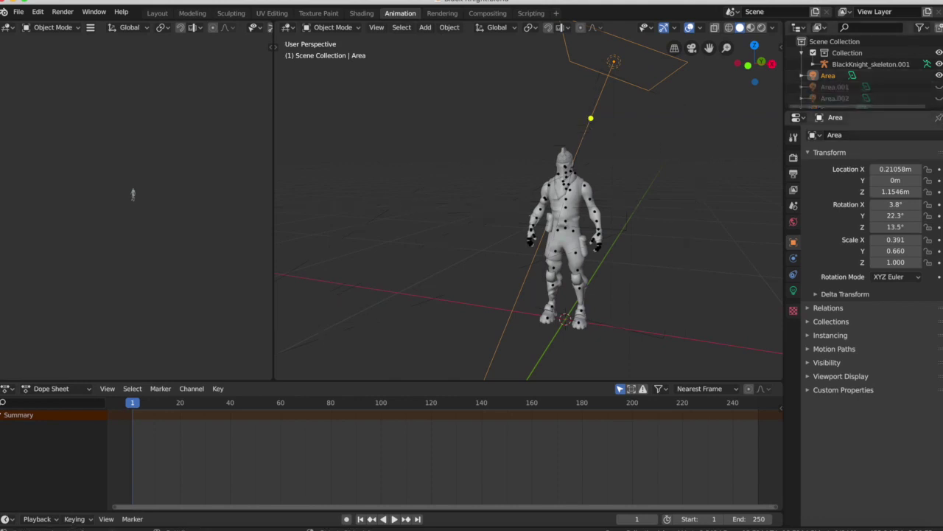
{"action": "left_click", "coordinate": [939, 76]}
{"action": "scroll", "coordinate": [939, 80], "scroll_direction": "down", "scroll_amount": 1}
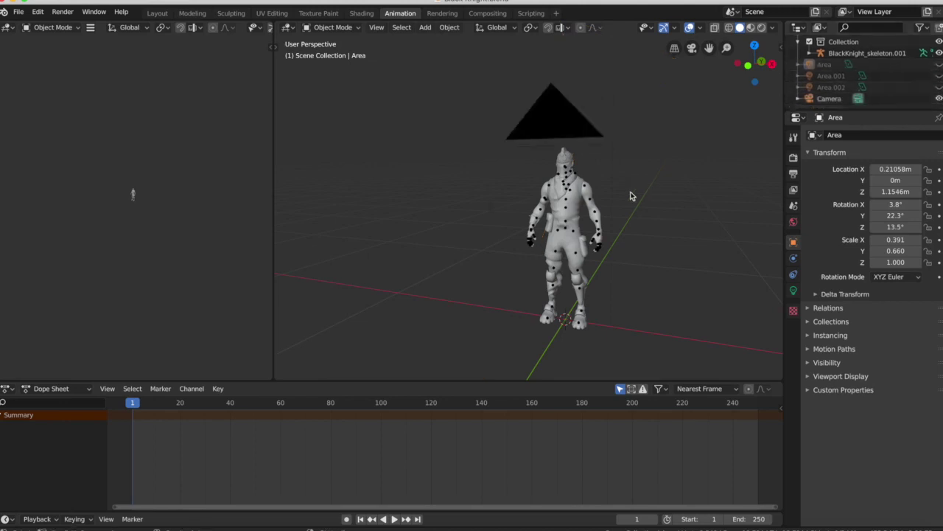
{"action": "scroll", "coordinate": [630, 193], "scroll_direction": "up", "scroll_amount": 3}
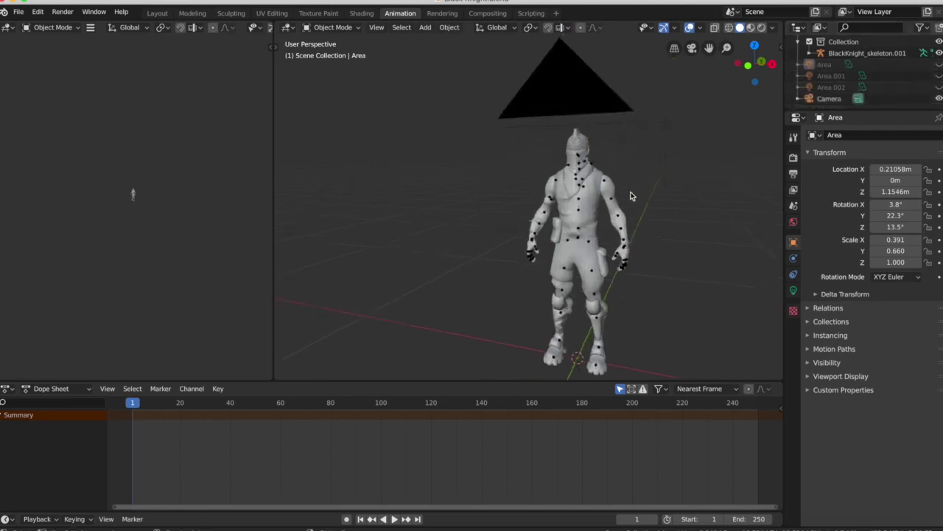
View the textured knight through the camera in Material Preview and select its skeleton.
{"action": "left_click", "coordinate": [691, 49]}
{"action": "scroll", "coordinate": [545, 226], "scroll_direction": "up", "scroll_amount": 3}
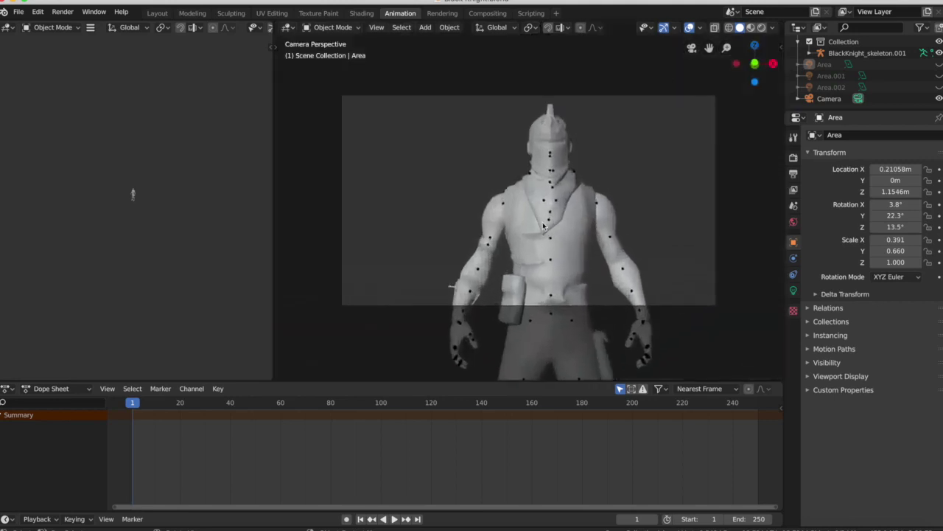
{"action": "scroll", "coordinate": [543, 227], "scroll_direction": "up", "scroll_amount": 2}
{"action": "left_click", "coordinate": [751, 27]}
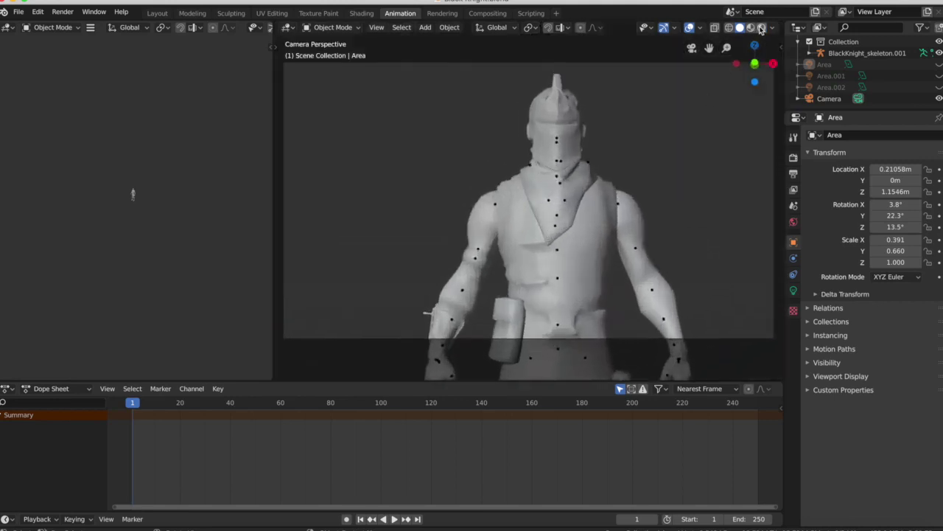
{"action": "left_click", "coordinate": [556, 218]}
{"action": "mouse_move", "coordinate": [566, 225]}
{"action": "middle_mouse_down"}
{"action": "mouse_move", "coordinate": [553, 222]}
{"action": "mouse_move", "coordinate": [569, 226]}
{"action": "middle_mouse_up"}
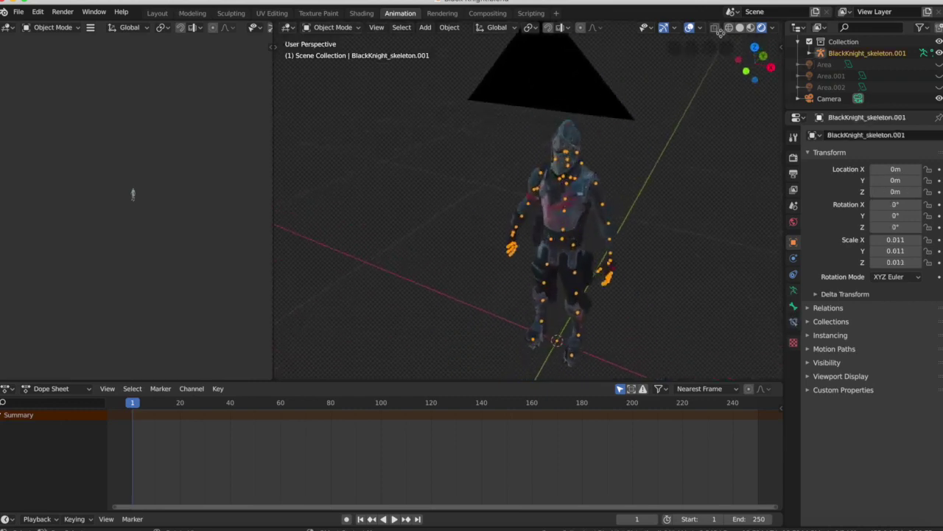
Insert a Location keyframe for the knight's skeleton at frame 1.
{"action": "left_click", "coordinate": [757, 26]}
{"action": "key", "text": "i"}
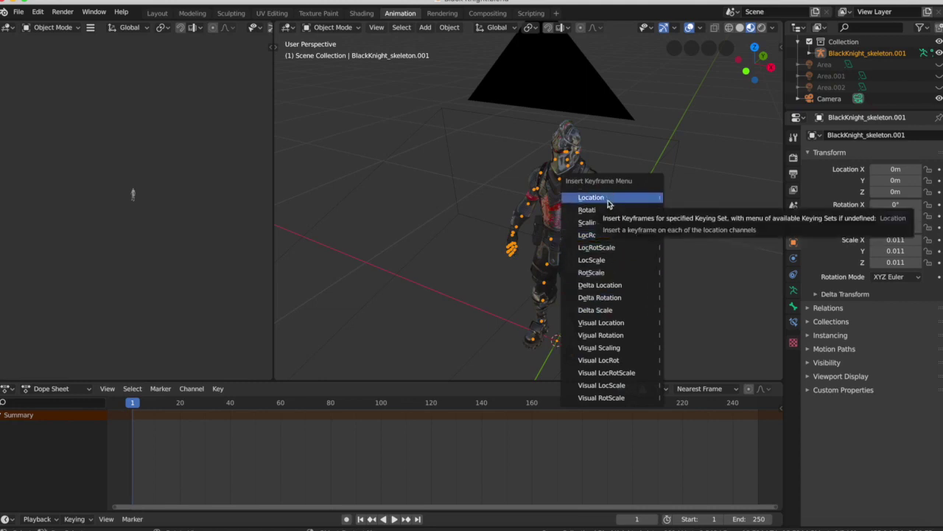
{"action": "left_click", "coordinate": [608, 204]}
{"action": "scroll", "coordinate": [608, 204], "scroll_direction": "left", "scroll_amount": 5}
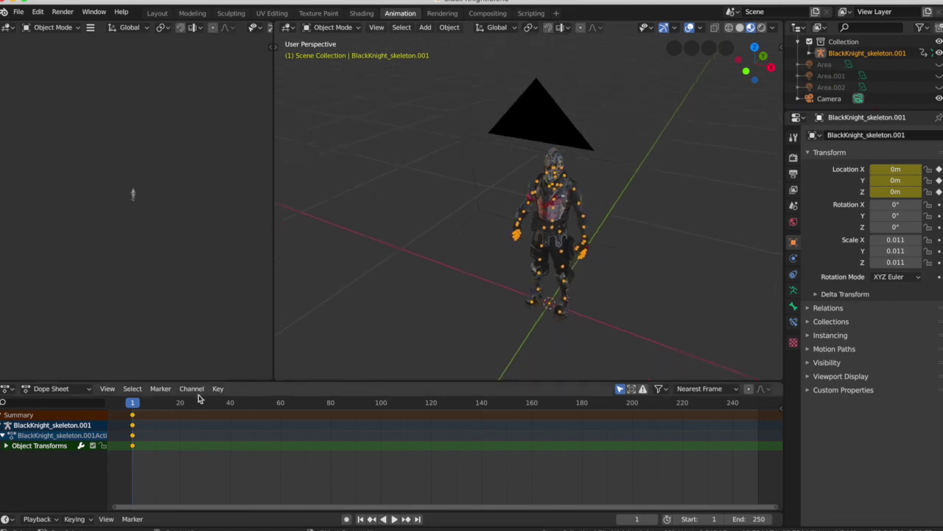
At frame 19, move the knight along Y to X -0.16698m, Y 0.64265m.
{"action": "key", "text": "space"}
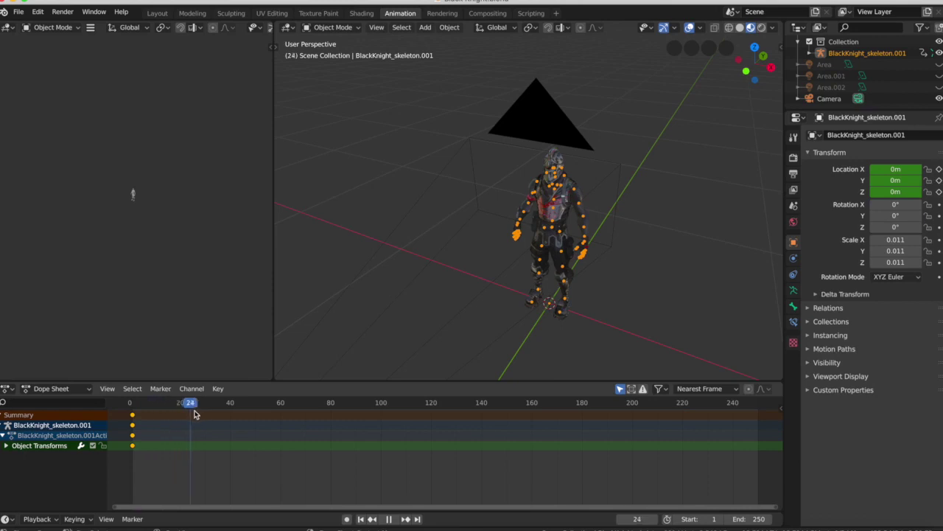
{"action": "left_click", "coordinate": [179, 405]}
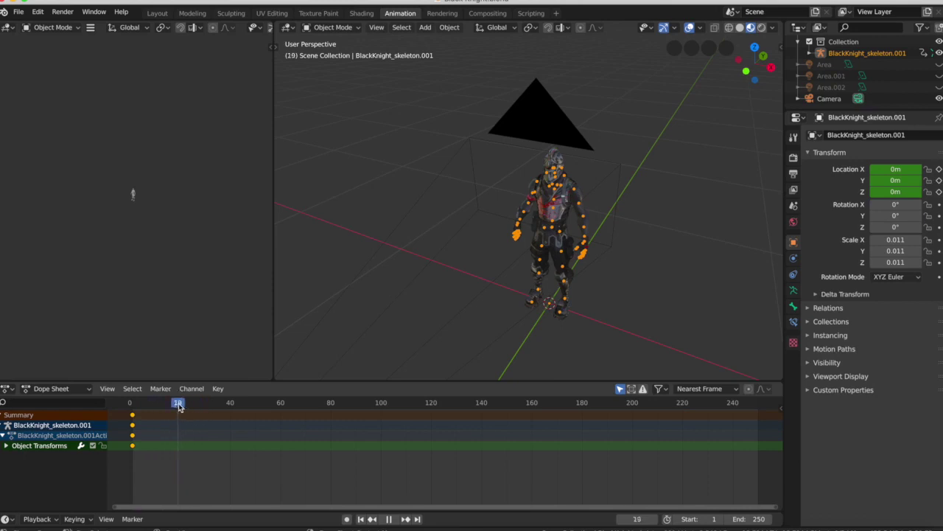
{"action": "key", "text": "space"}
{"action": "scroll", "coordinate": [488, 312], "scroll_direction": "right", "scroll_amount": 5}
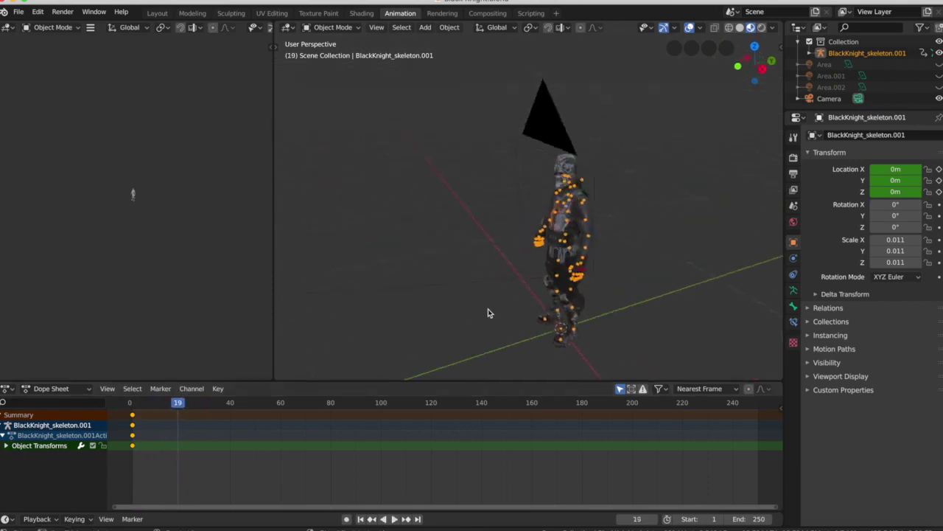
{"action": "left_click_drag", "start_coordinate": [276, 44], "coordinate": [296, 48]}
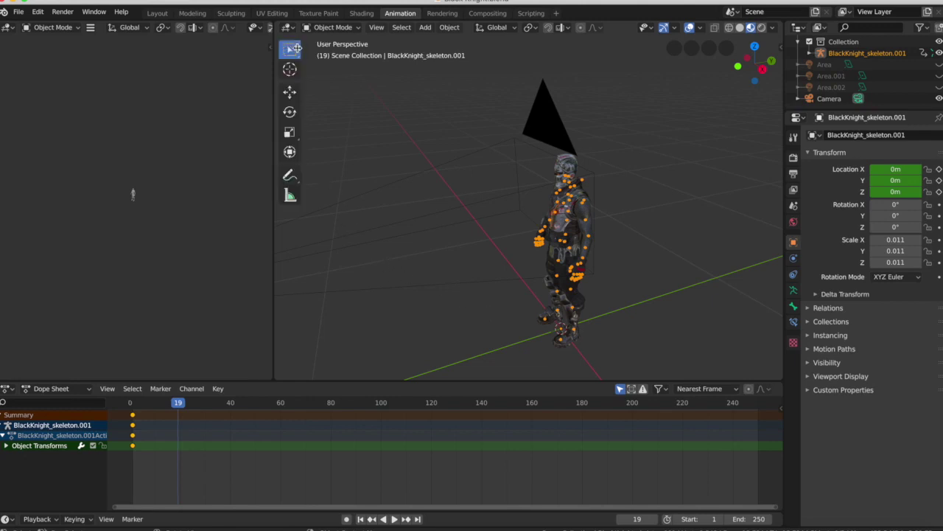
{"action": "left_click", "coordinate": [290, 89]}
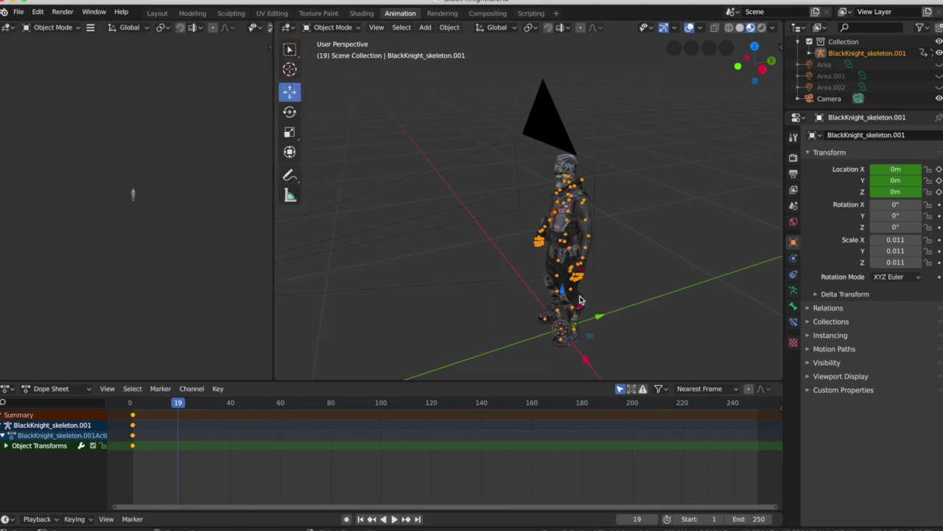
{"action": "left_click_drag", "start_coordinate": [597, 315], "coordinate": [639, 305]}
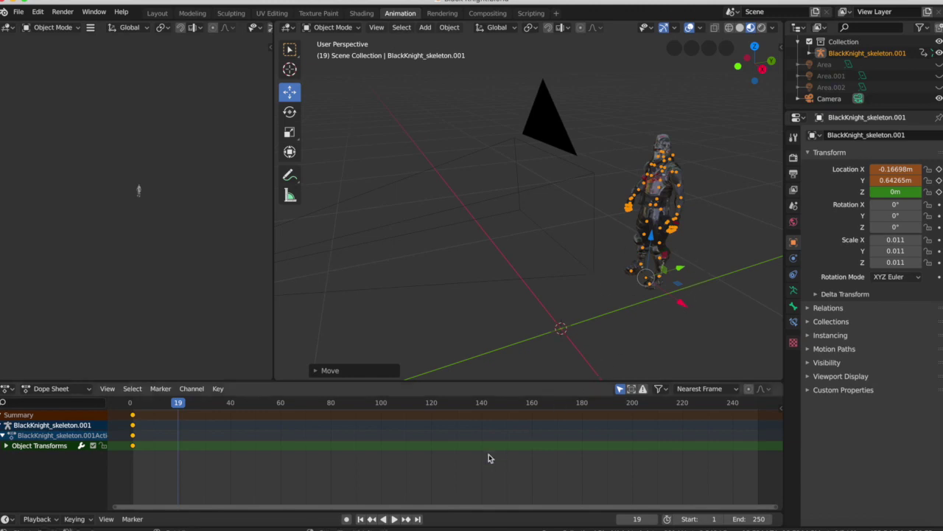
Key all channels at frame 19, then play and rewind to frame 1.
{"action": "key", "text": "i"}
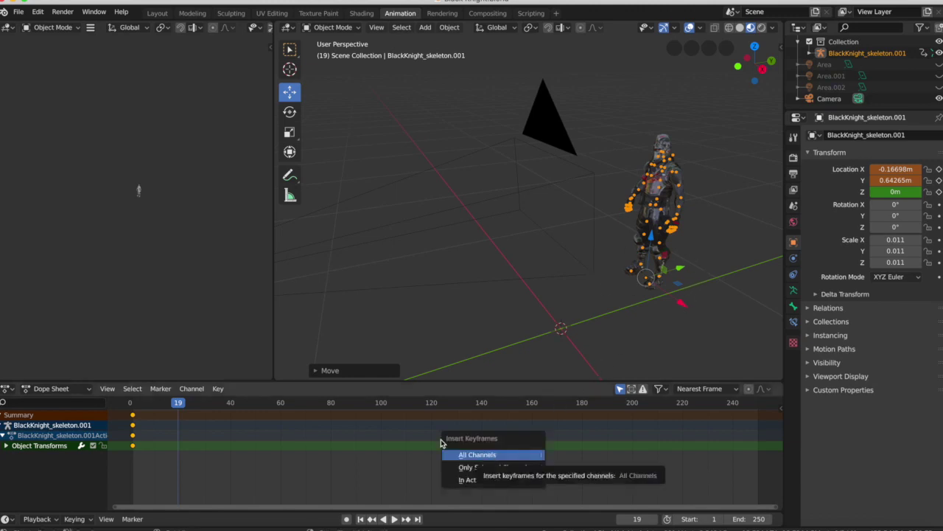
{"action": "key", "text": "i"}
{"action": "left_click", "coordinate": [272, 438]}
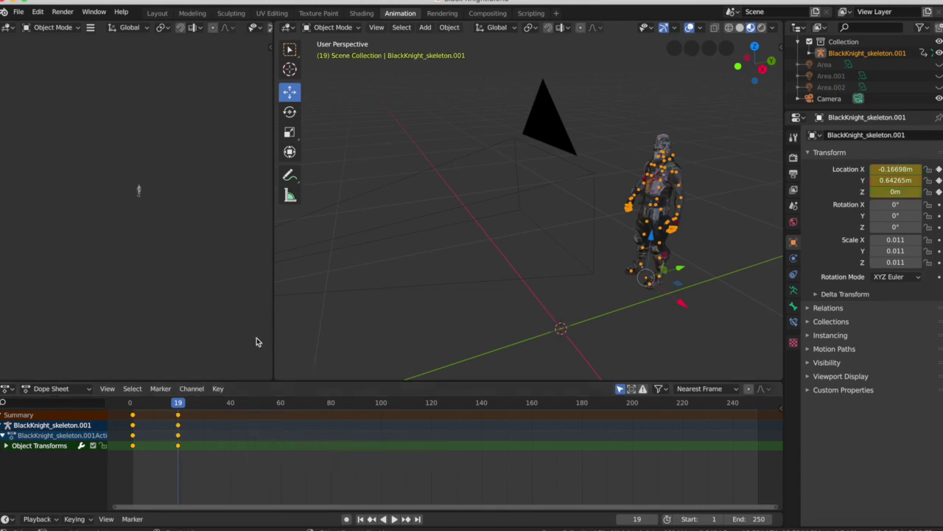
{"action": "key", "text": "space"}
{"action": "left_click_drag", "start_coordinate": [177, 411], "coordinate": [130, 412]}
Play the knight's slide in camera view, stopping at frame 28, then orbit out.
{"action": "key", "text": "space"}
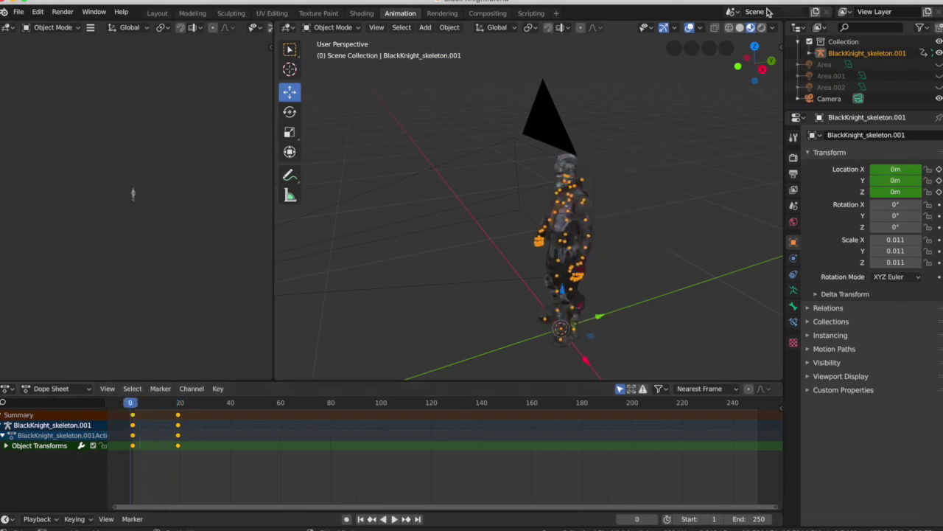
{"action": "left_click", "coordinate": [691, 50]}
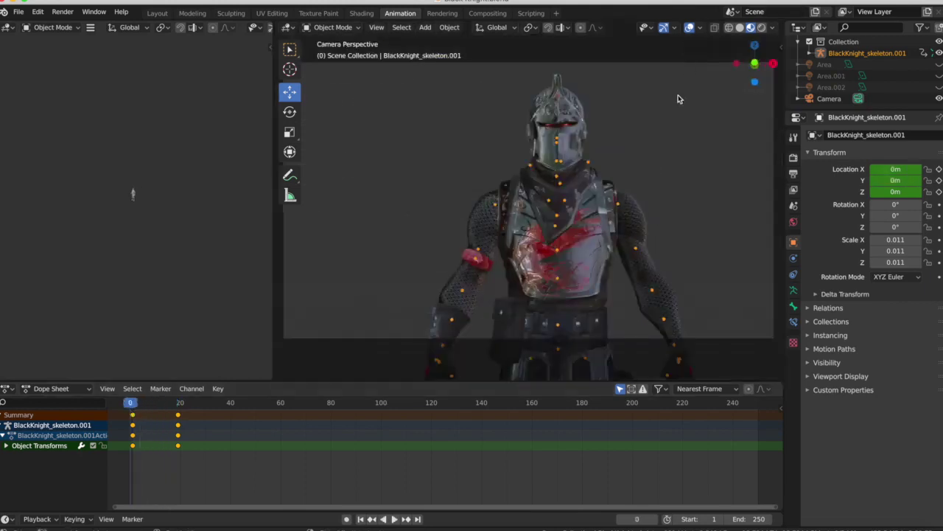
{"action": "key", "text": "space"}
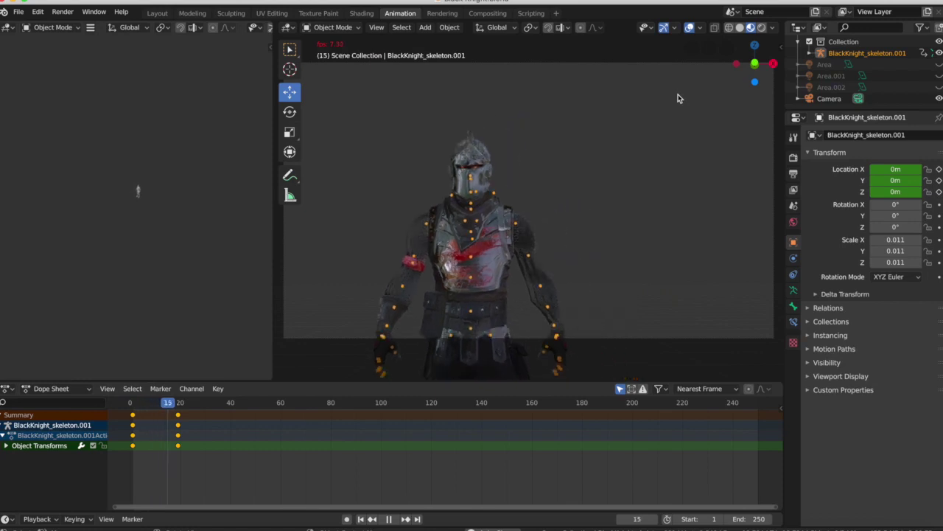
{"action": "key", "text": "space"}
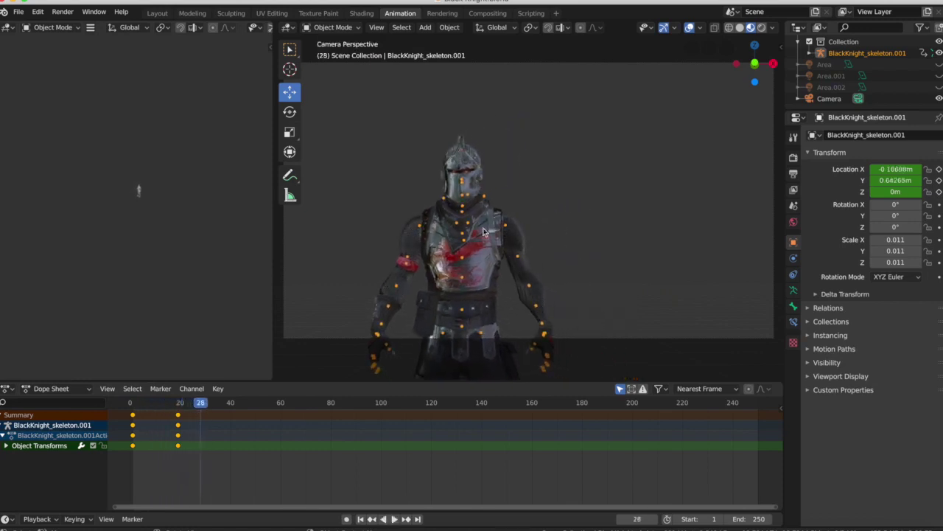
{"action": "middle_click_drag", "start_coordinate": [465, 233], "coordinate": [349, 311]}
Bring up the Dope Sheet keyframe delete options and test playback.
{"action": "left_click", "coordinate": [178, 418]}
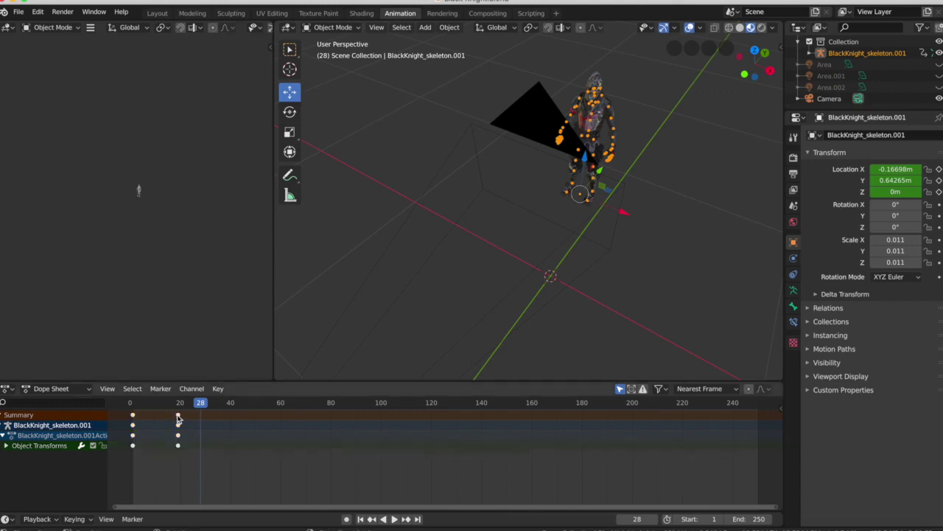
{"action": "key", "text": "x"}
{"action": "key", "text": "Escape"}
{"action": "key", "text": "x"}
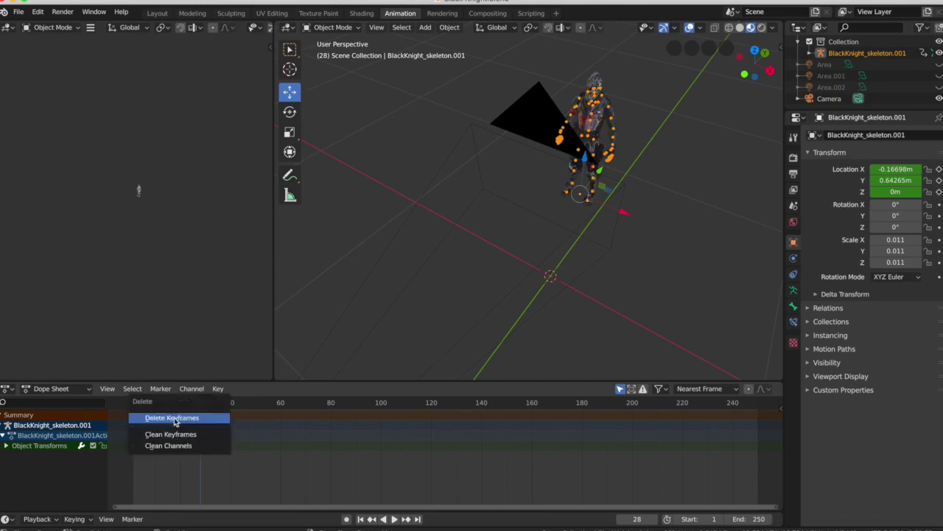
{"action": "left_click", "coordinate": [185, 418]}
{"action": "left_click", "coordinate": [196, 406]}
{"action": "key", "text": "space"}
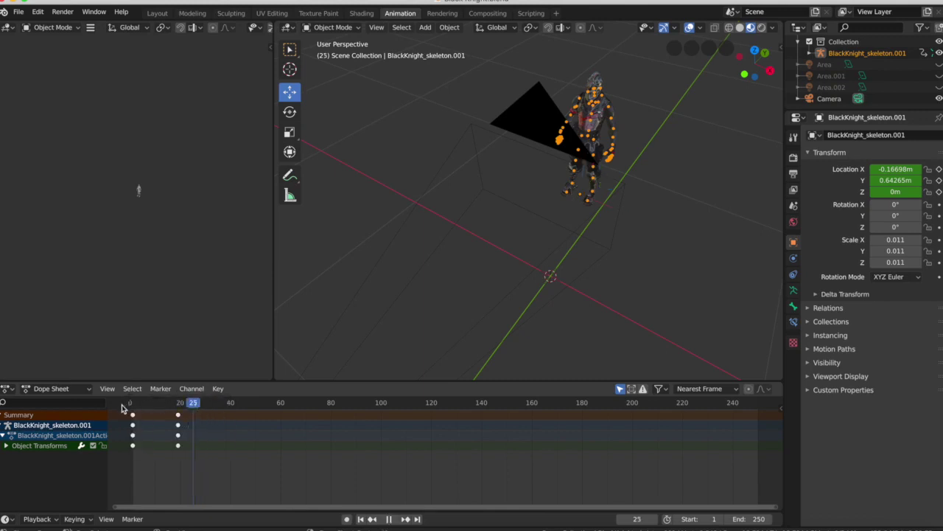
{"action": "key", "text": "Escape"}
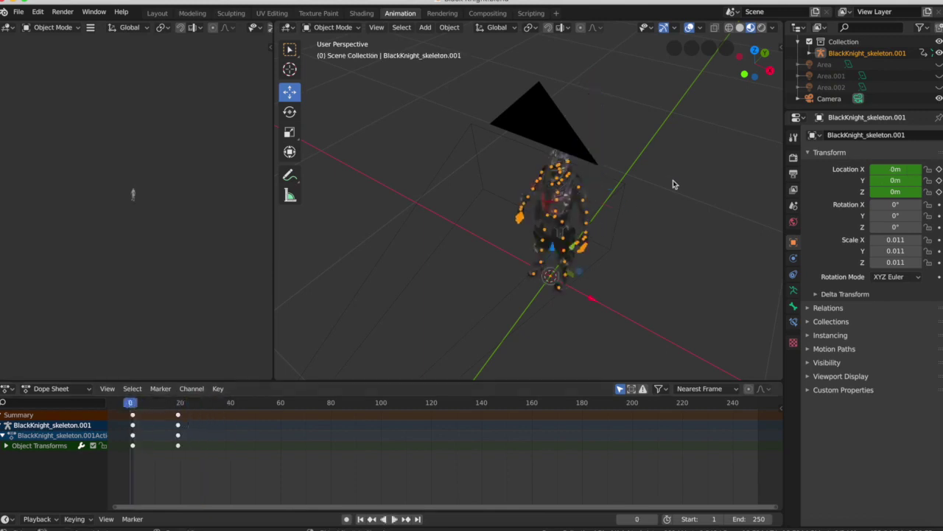
Reselect the knight's skeleton and replay the animation to check the motion.
{"action": "left_click", "coordinate": [673, 185]}
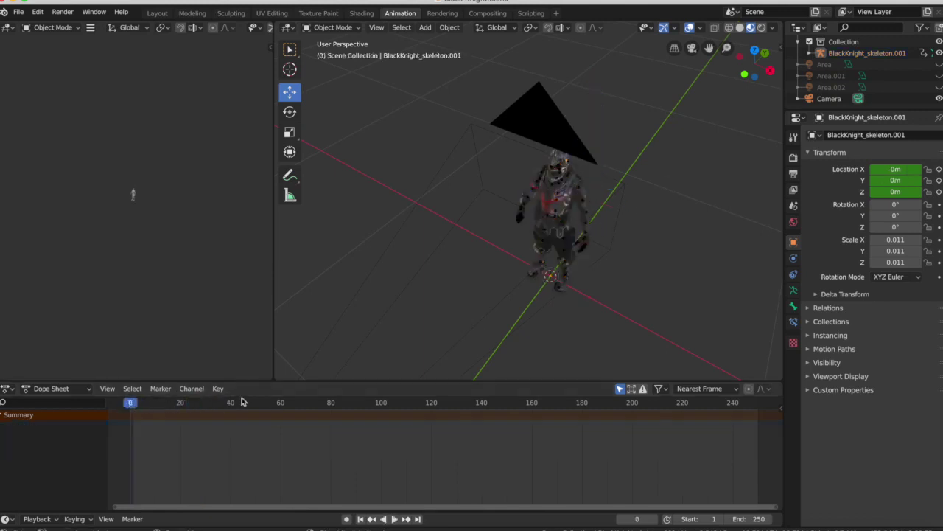
{"action": "left_click", "coordinate": [587, 234]}
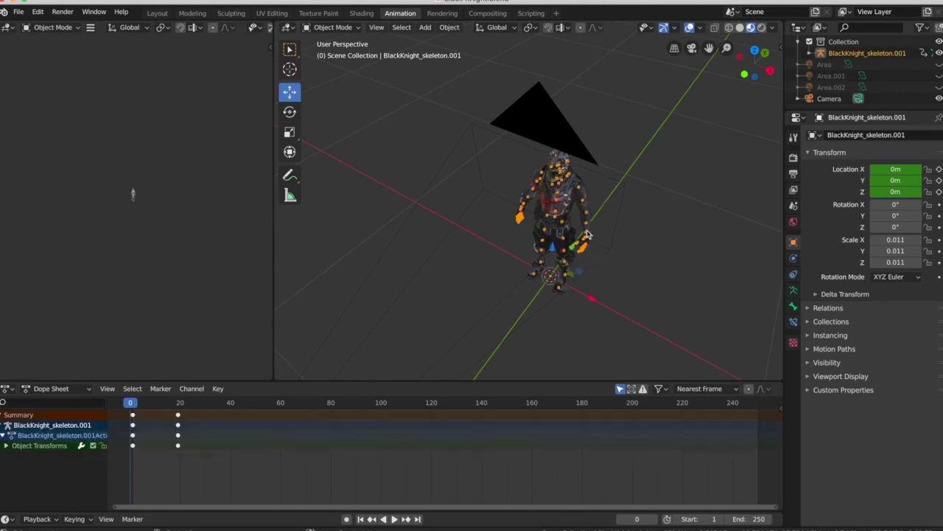
{"action": "key", "text": "alt+a"}
{"action": "left_click", "coordinate": [588, 234]}
{"action": "key", "text": "space"}
{"action": "key", "text": "Escape"}
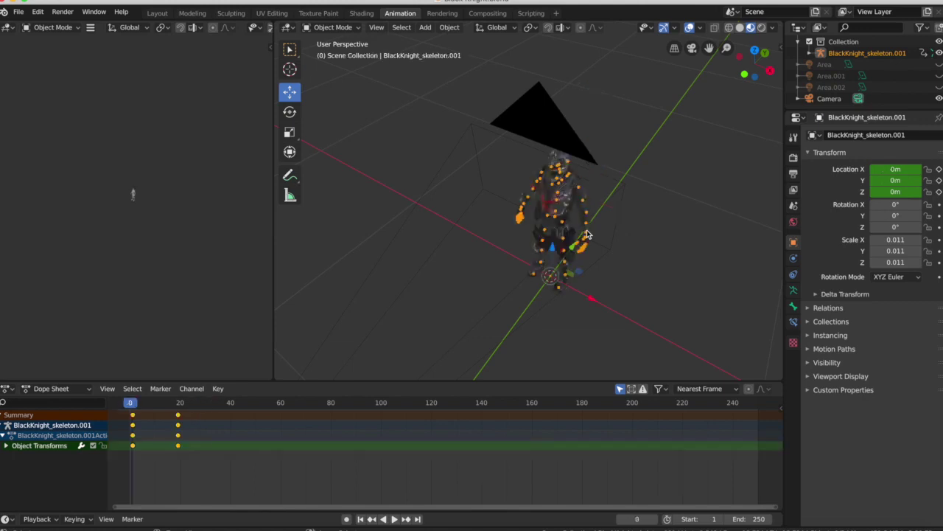
{"action": "key", "text": "space"}
Remove the frame-19 and remaining keys, reset Location X and Y to 0m, and view through the camera.
{"action": "key", "text": "alt+i"}
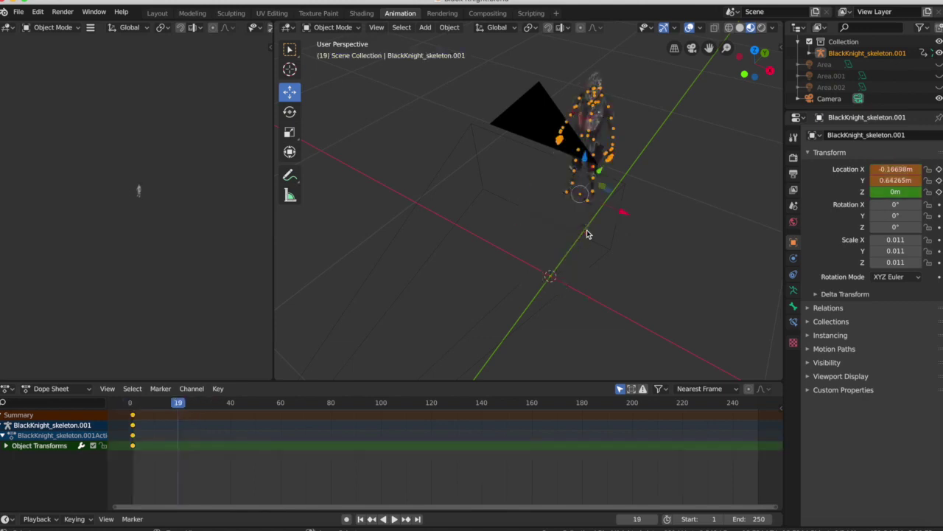
{"action": "key", "text": "ctrl+z"}
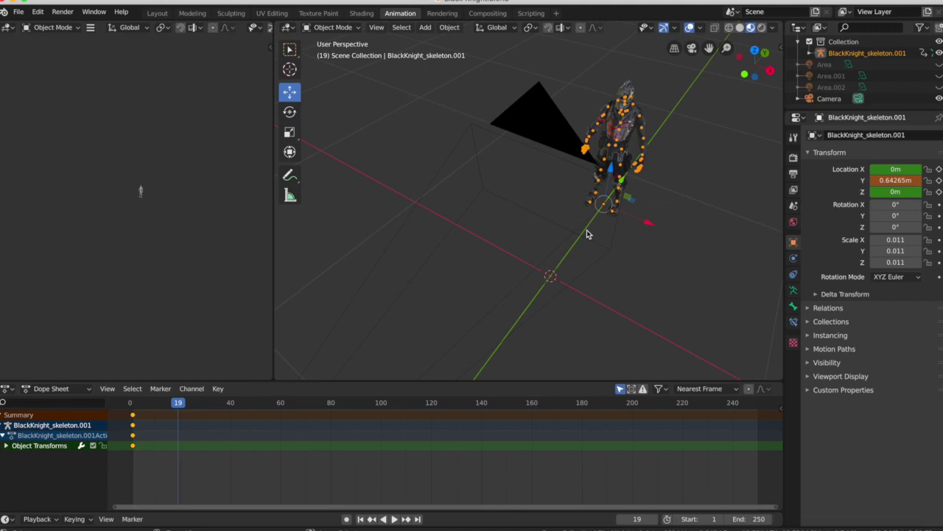
{"action": "key", "text": "ctrl+z"}
{"action": "key", "text": "shift+Left"}
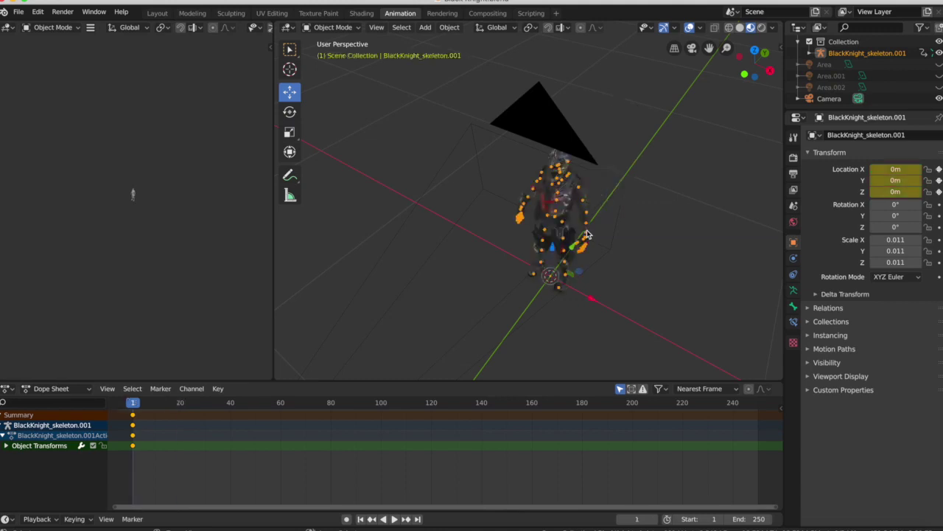
{"action": "key", "text": "ctrl+z"}
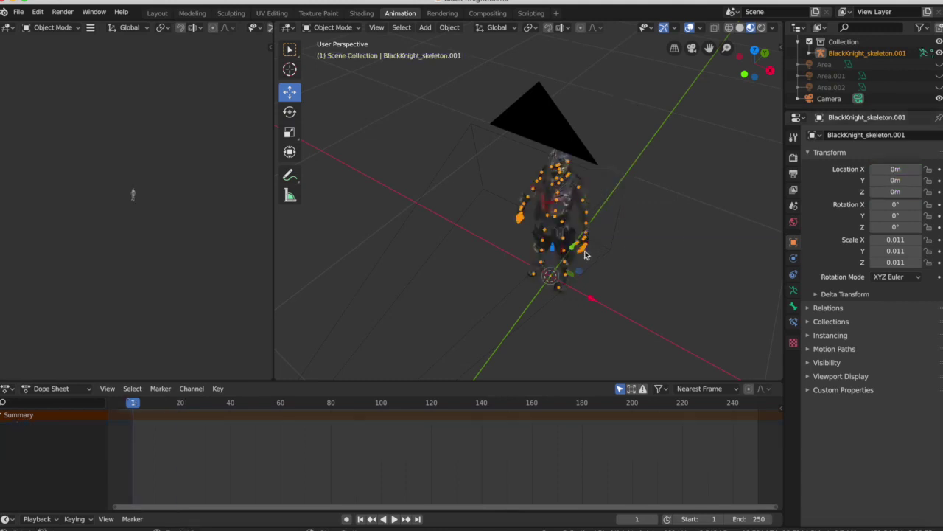
{"action": "scroll", "coordinate": [585, 254], "scroll_direction": "up", "scroll_amount": 2}
{"action": "middle_click_drag", "start_coordinate": [585, 254], "coordinate": [707, 66]}
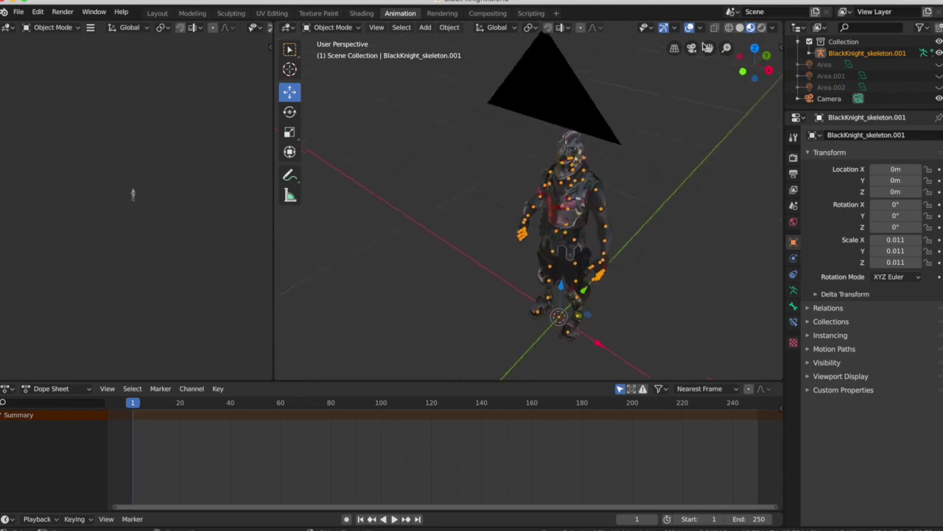
{"action": "left_click", "coordinate": [693, 50]}
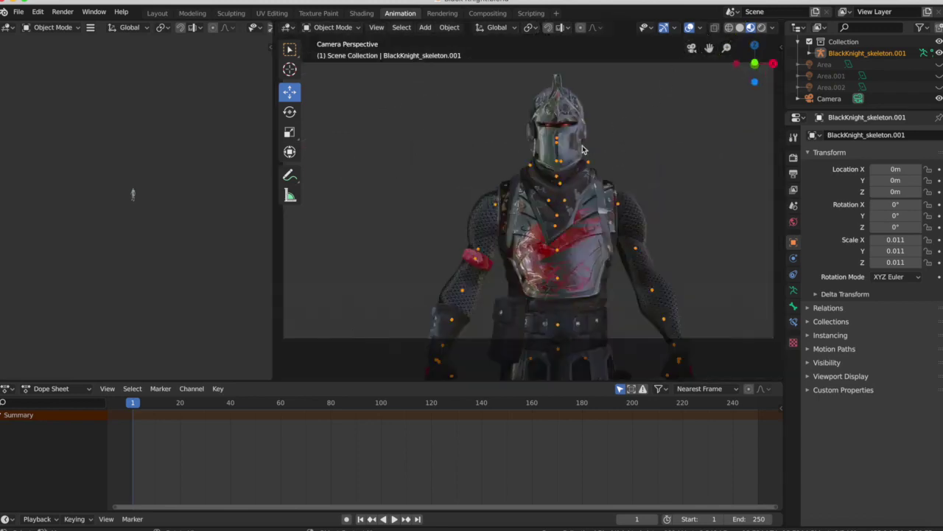
Switch the skeleton to Pose Mode and return to the camera view.
{"action": "left_click", "coordinate": [347, 28]}
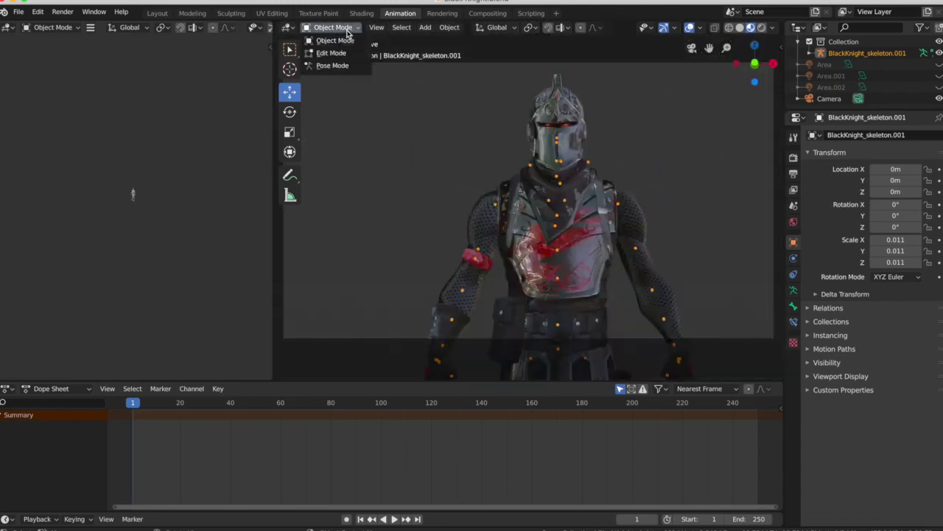
{"action": "left_click", "coordinate": [332, 66]}
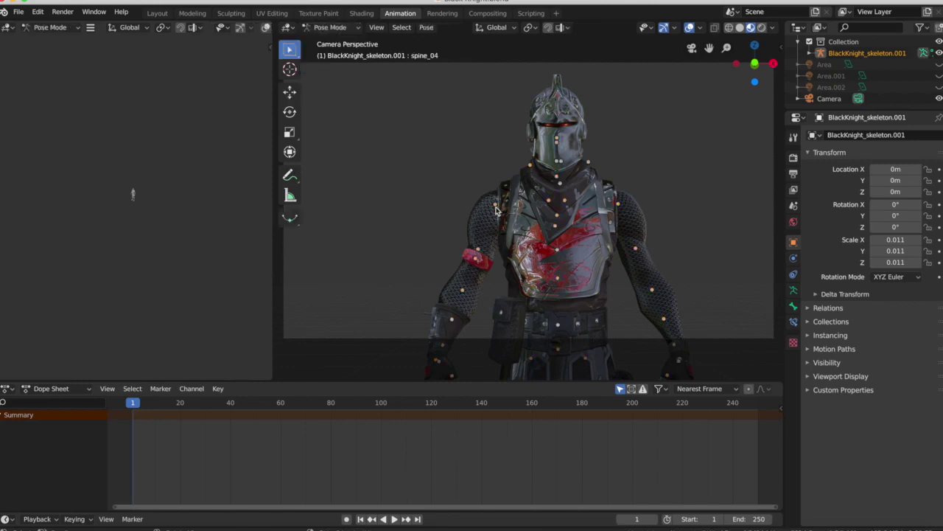
{"action": "key", "text": "KP_0"}
{"action": "left_click", "coordinate": [693, 46]}
Select the upperarm_twist_01_r bone and key Whole Character (Selected bones only) at frame 1.
{"action": "left_click", "coordinate": [492, 209]}
{"action": "left_click", "coordinate": [494, 208]}
{"action": "left_click", "coordinate": [494, 206]}
{"action": "key", "text": "i"}
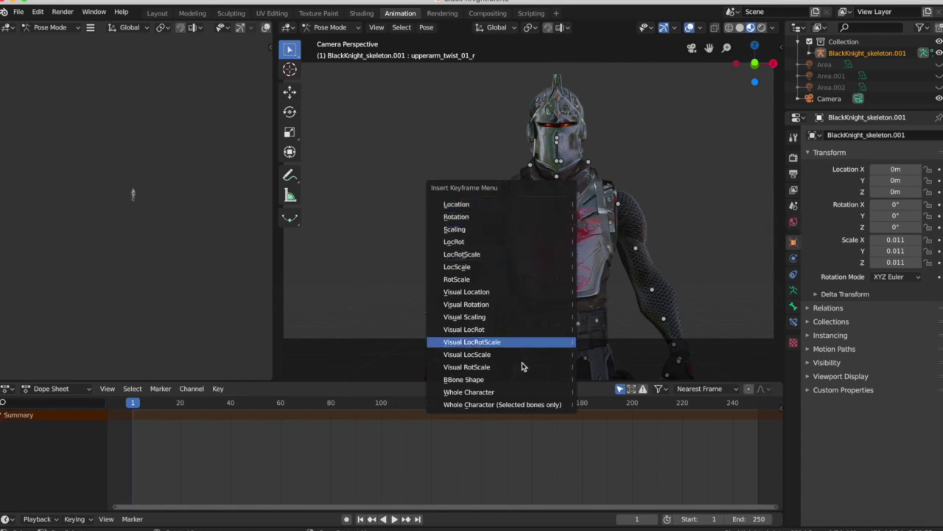
{"action": "left_click", "coordinate": [518, 407]}
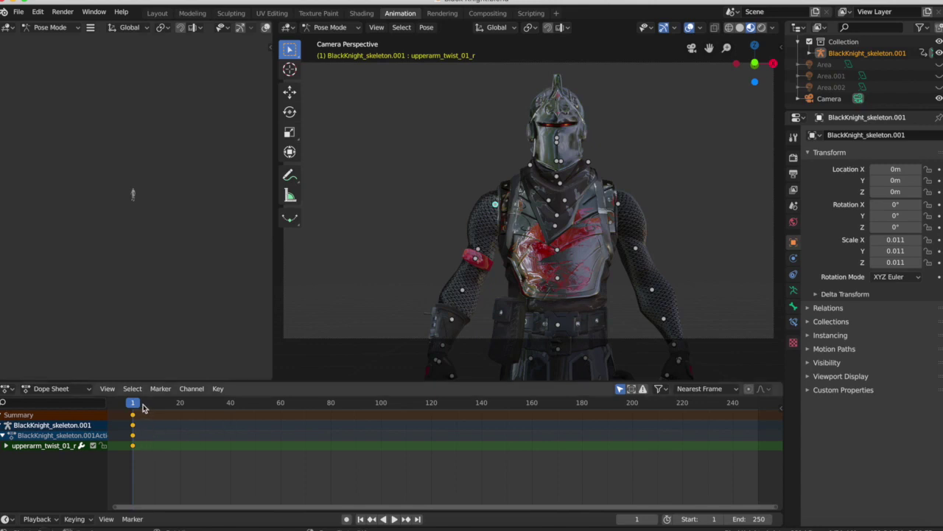
Preview the animation to about frame 39 and rotate the selected arm bone.
{"action": "key", "text": "space"}
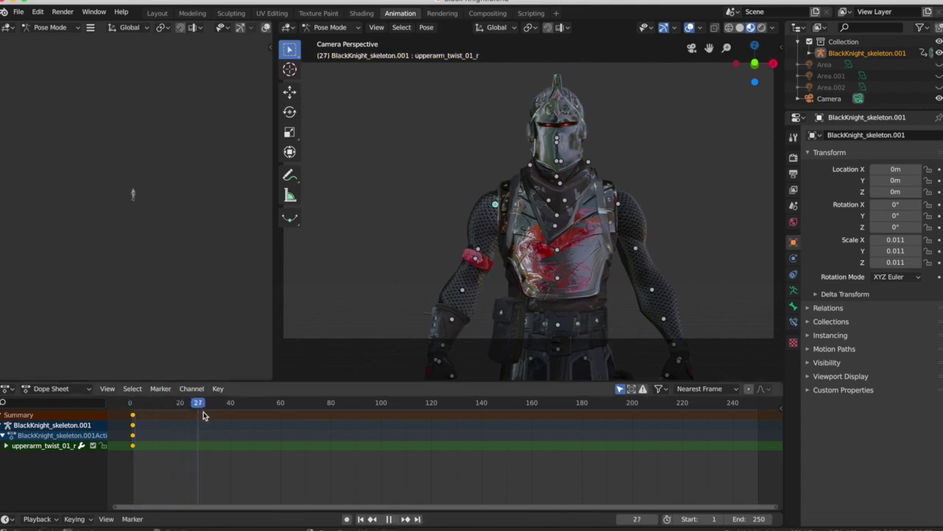
{"action": "mouse_move", "coordinate": [227, 418]}
{"action": "left_mouse_down"}
{"action": "mouse_move", "coordinate": [243, 417]}
{"action": "mouse_move", "coordinate": [231, 416]}
{"action": "left_mouse_up"}
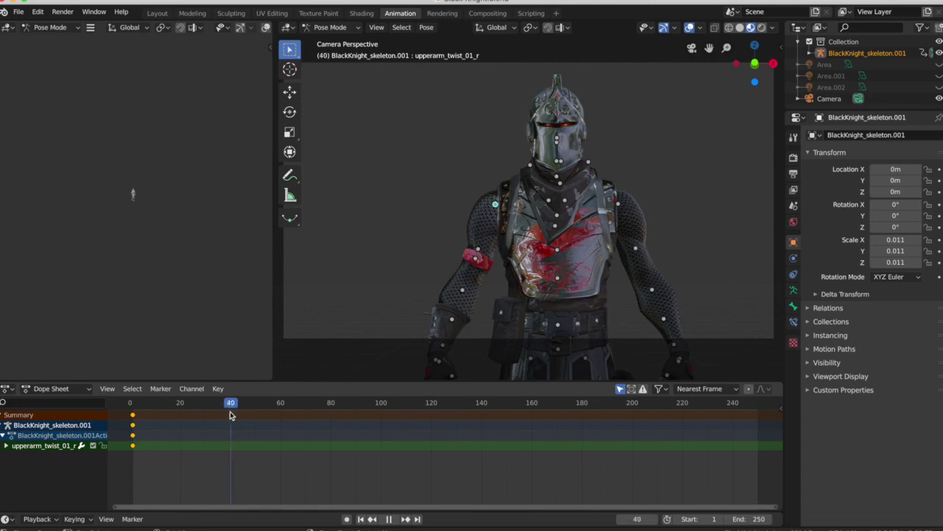
{"action": "key", "text": "space"}
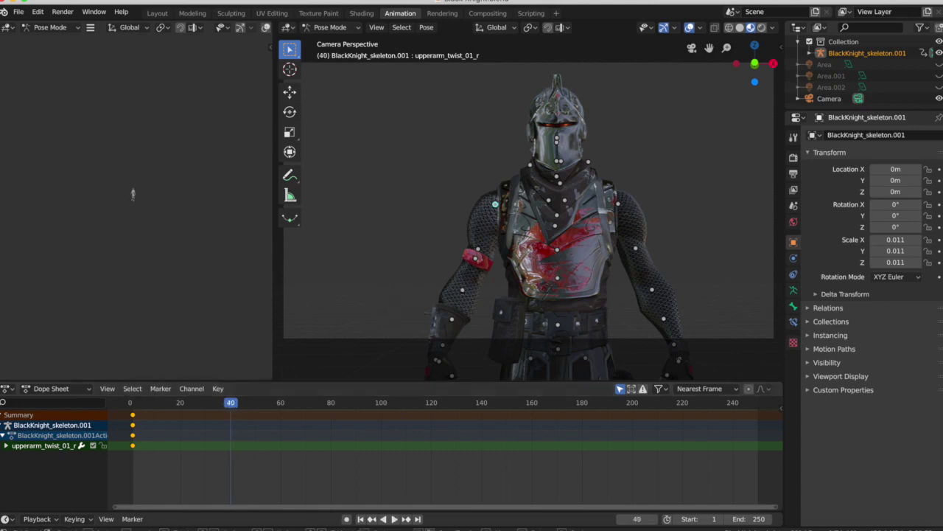
{"action": "key", "text": "r"}
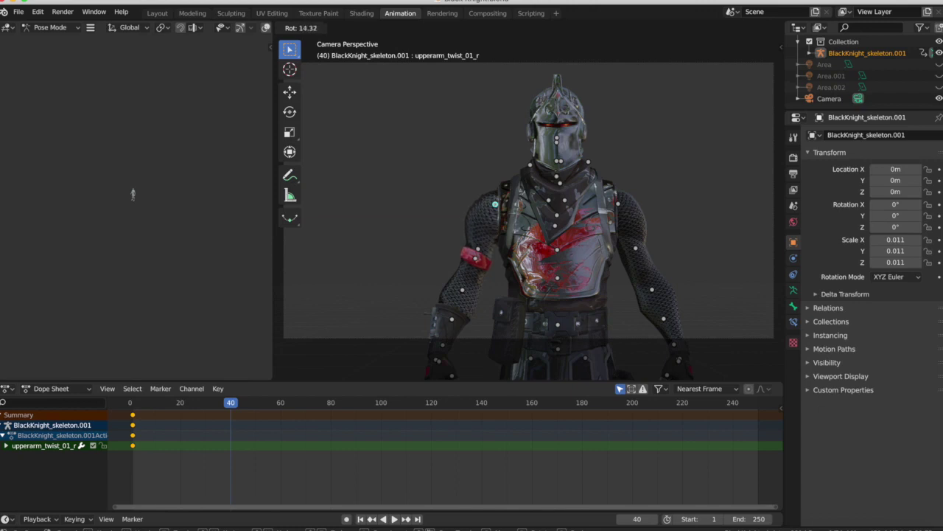
{"action": "left_click", "coordinate": [453, 290]}
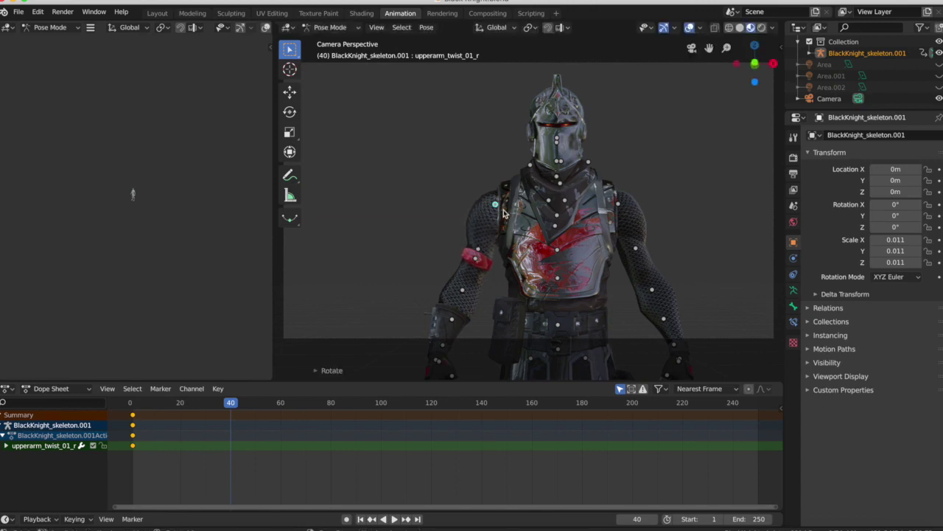
Select the upperarm_r, upperarm_twist_01_r and shield bones, and trackball-rotate the shield bone.
{"action": "left_click", "coordinate": [497, 206]}
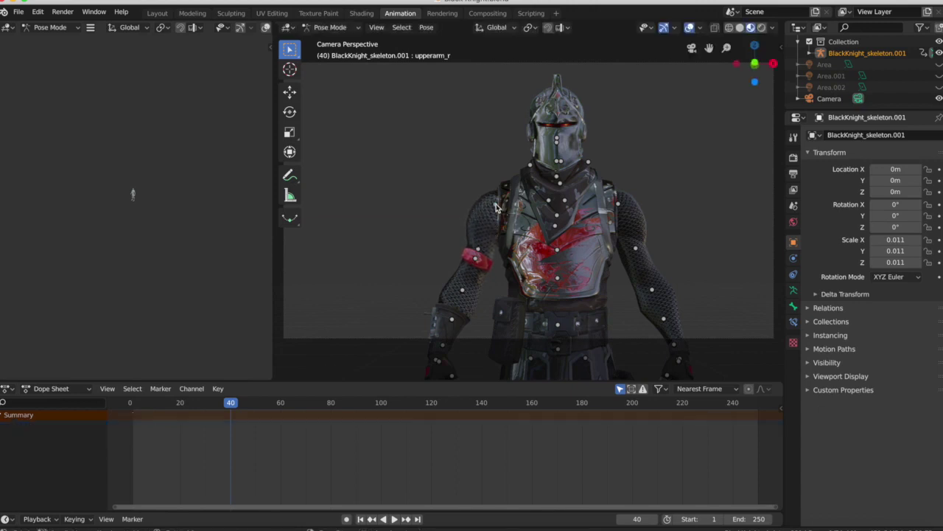
{"action": "scroll", "coordinate": [497, 206], "scroll_direction": "left", "scroll_amount": 10}
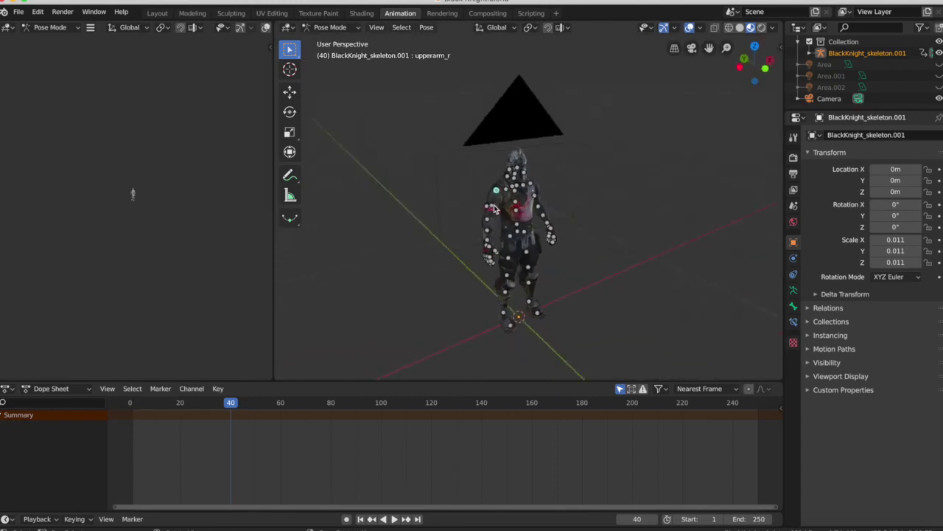
{"action": "scroll", "coordinate": [495, 210], "scroll_direction": "up", "scroll_amount": 8}
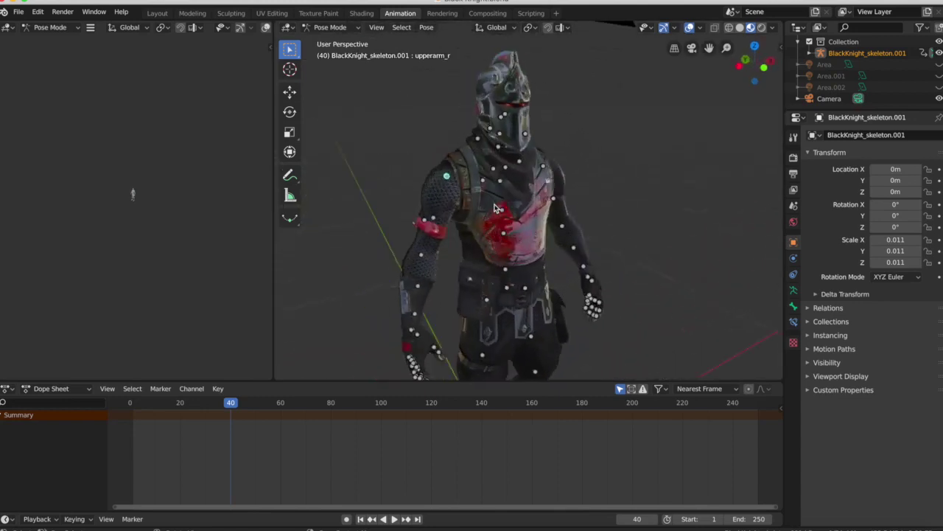
{"action": "scroll", "coordinate": [492, 208], "scroll_direction": "left", "scroll_amount": 10}
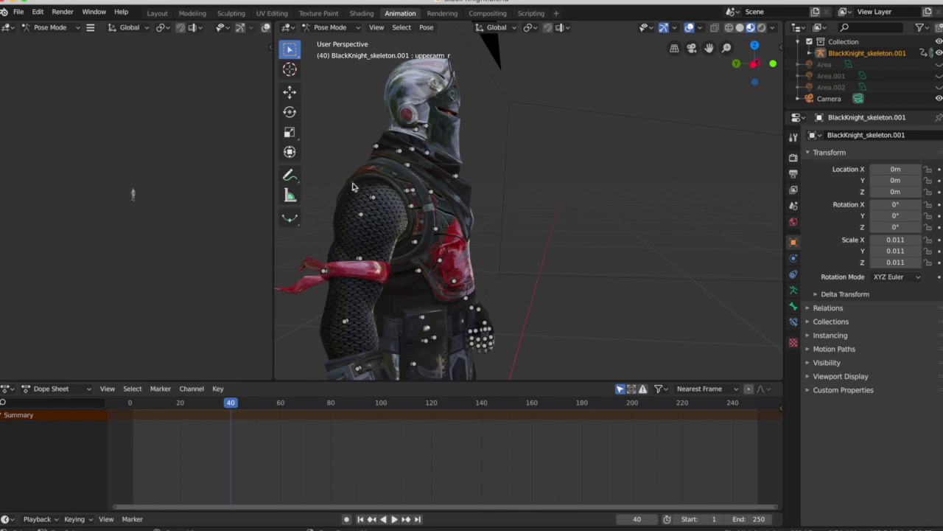
{"action": "left_click", "coordinate": [372, 198]}
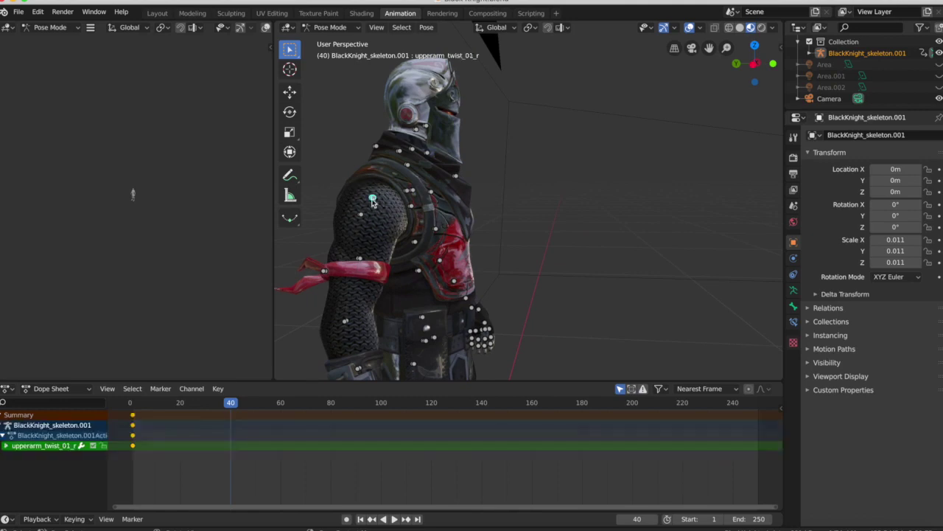
{"action": "left_click", "coordinate": [360, 216]}
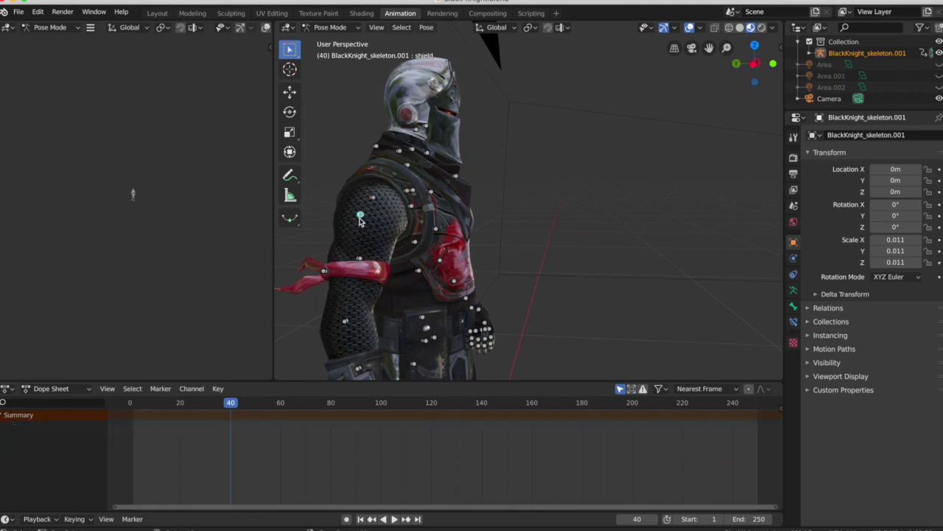
{"action": "key", "text": "r"}
{"action": "key", "text": "r"}
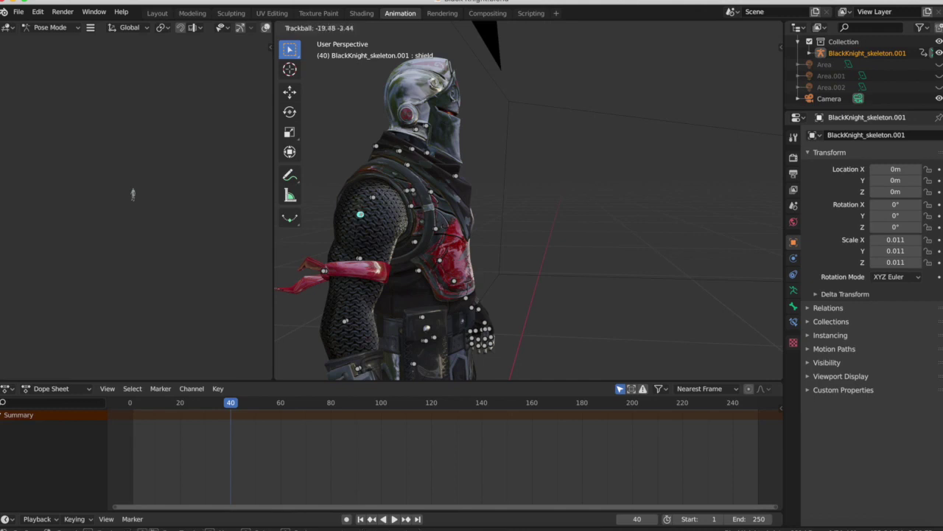
{"action": "left_click", "coordinate": [412, 285]}
{"action": "middle_click_drag", "start_coordinate": [412, 285], "coordinate": [426, 263]}
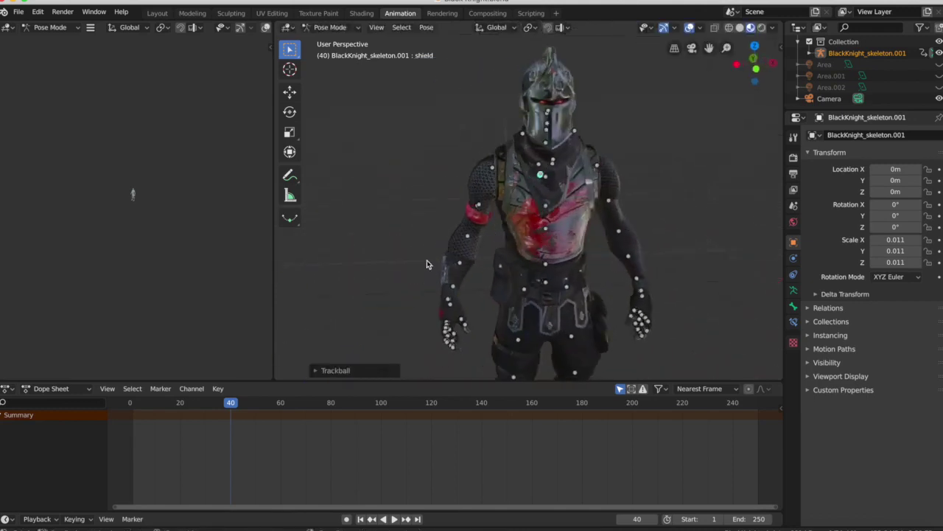
Rotate upperarm_r outward, key the selected bones at frame 40, then replay from frame 1.
{"action": "left_click", "coordinate": [492, 170]}
{"action": "key", "text": "r"}
{"action": "key", "text": "r"}
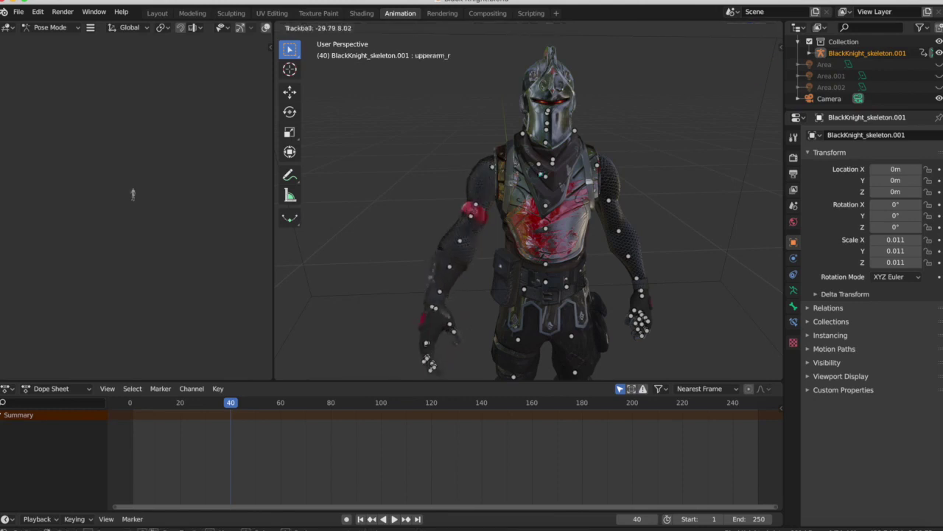
{"action": "left_click", "coordinate": [492, 169]}
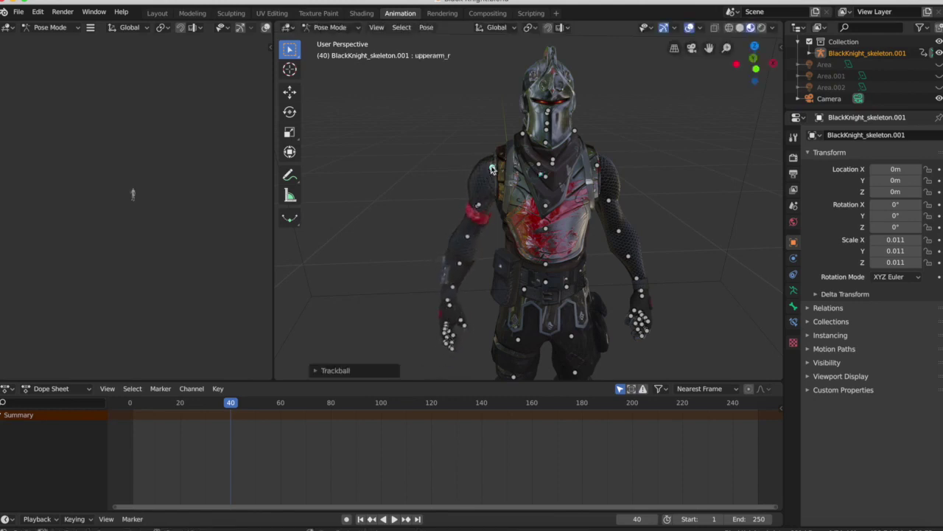
{"action": "key", "text": "i"}
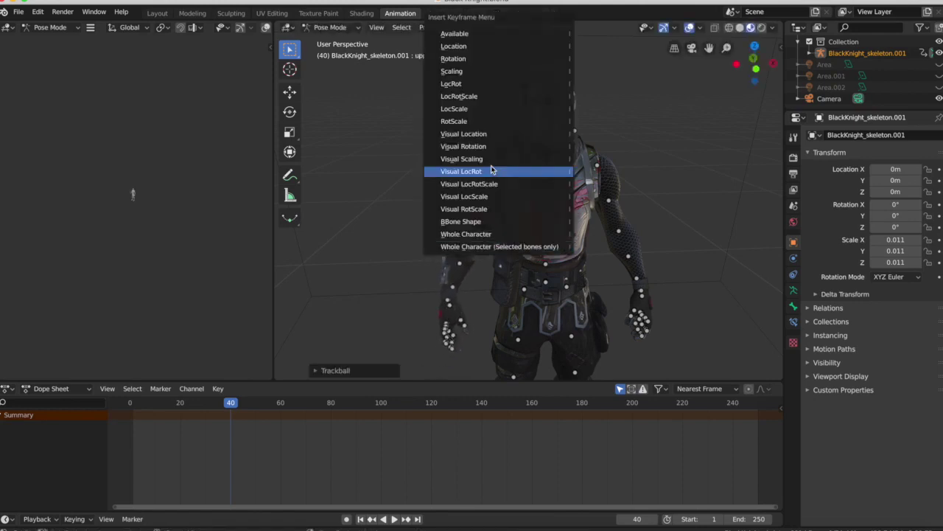
{"action": "left_click", "coordinate": [490, 248]}
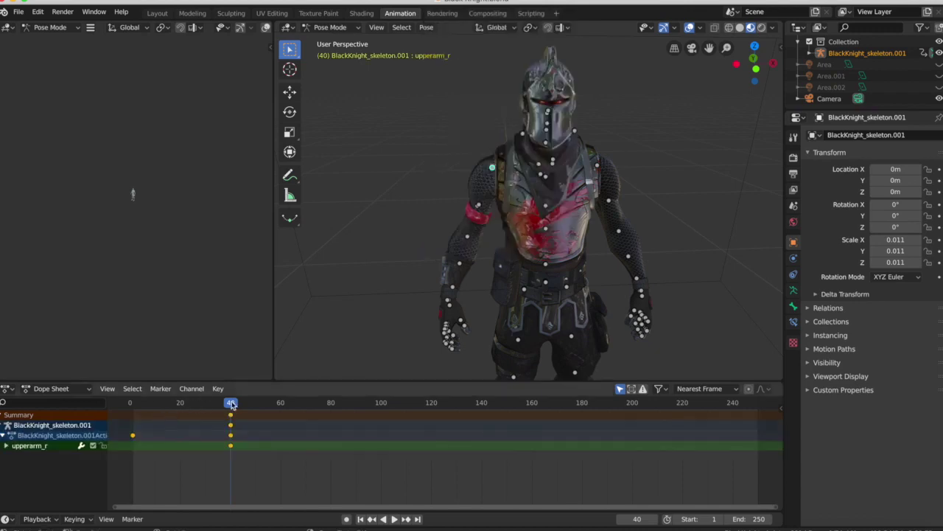
{"action": "key", "text": "space"}
{"action": "left_click", "coordinate": [133, 404]}
At frame 58, rotate upperarm_r higher in two passes and key all channels.
{"action": "left_click_drag", "start_coordinate": [288, 405], "coordinate": [133, 414]}
{"action": "key", "text": "space"}
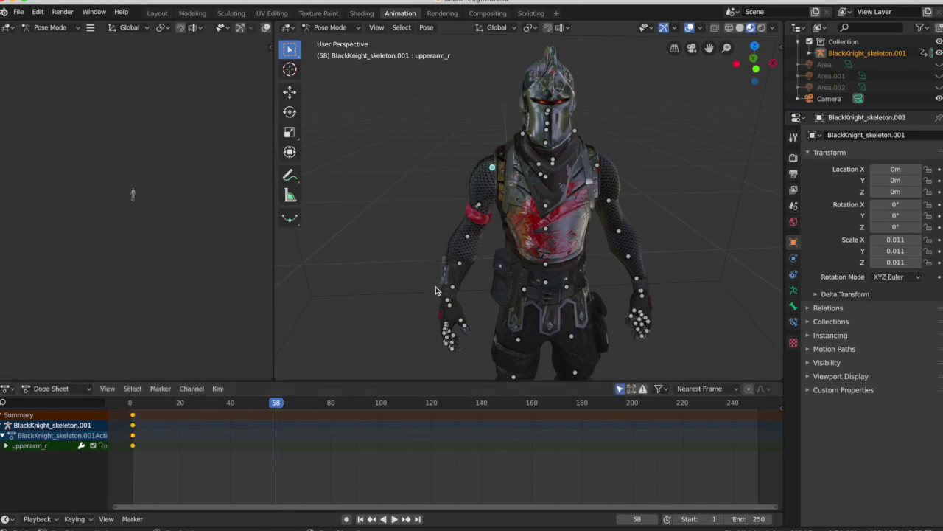
{"action": "key", "text": "r"}
{"action": "key", "text": "r"}
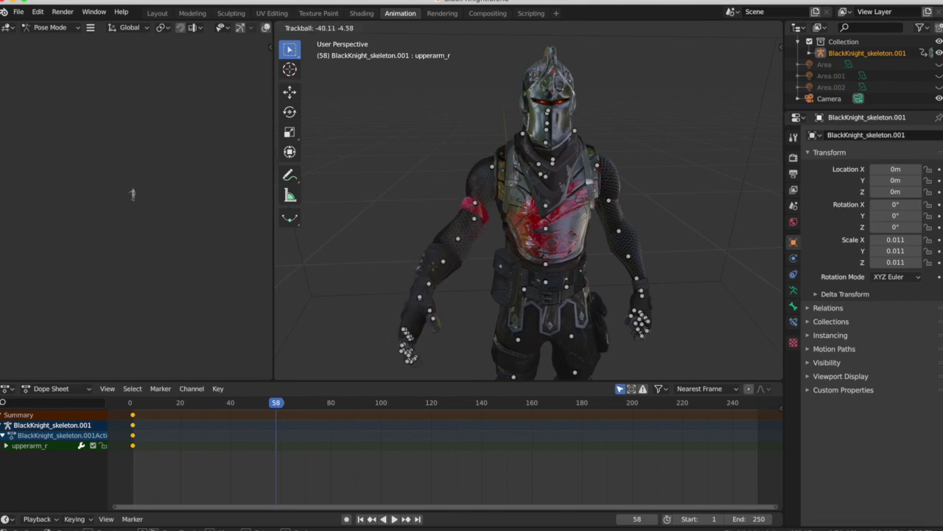
{"action": "left_click", "coordinate": [133, 194]}
{"action": "key", "text": "r"}
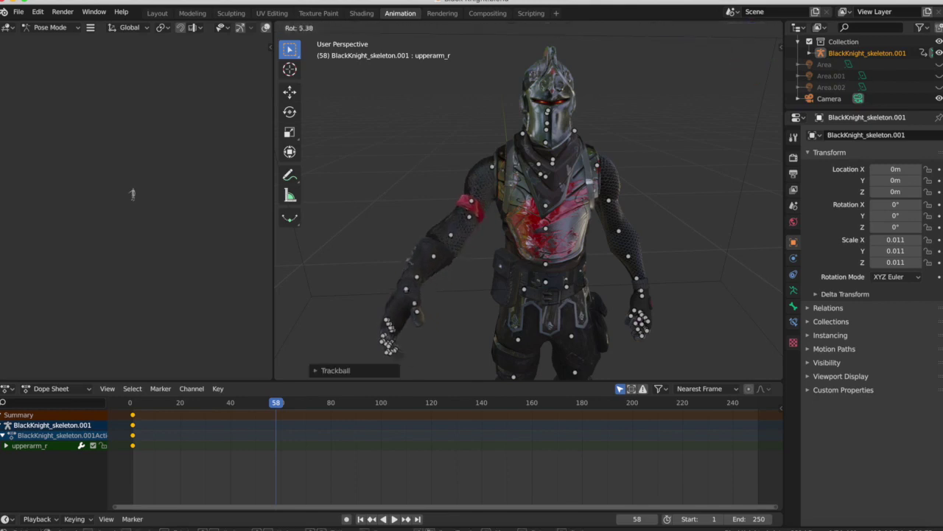
{"action": "left_click", "coordinate": [516, 258]}
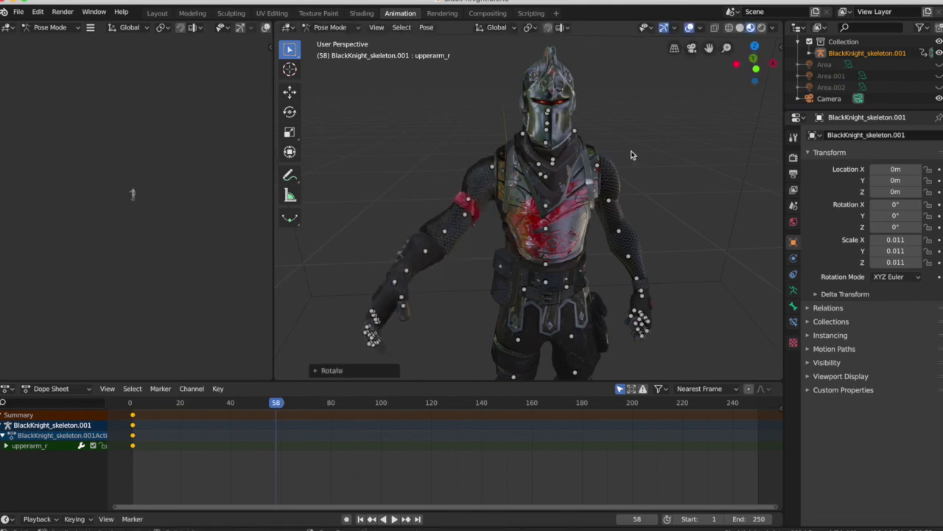
{"action": "key", "text": "i"}
{"action": "left_click", "coordinate": [277, 416]}
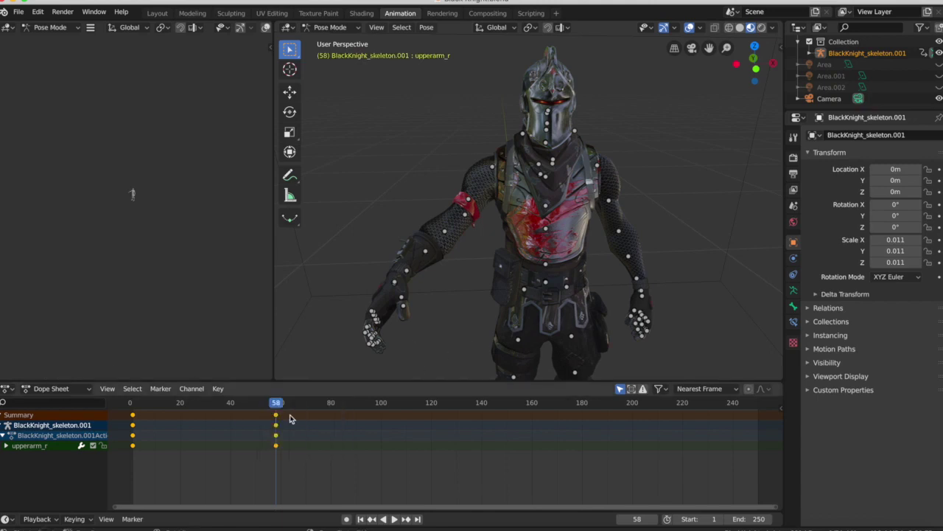
{"action": "left_click_drag", "start_coordinate": [236, 411], "coordinate": [126, 403]}
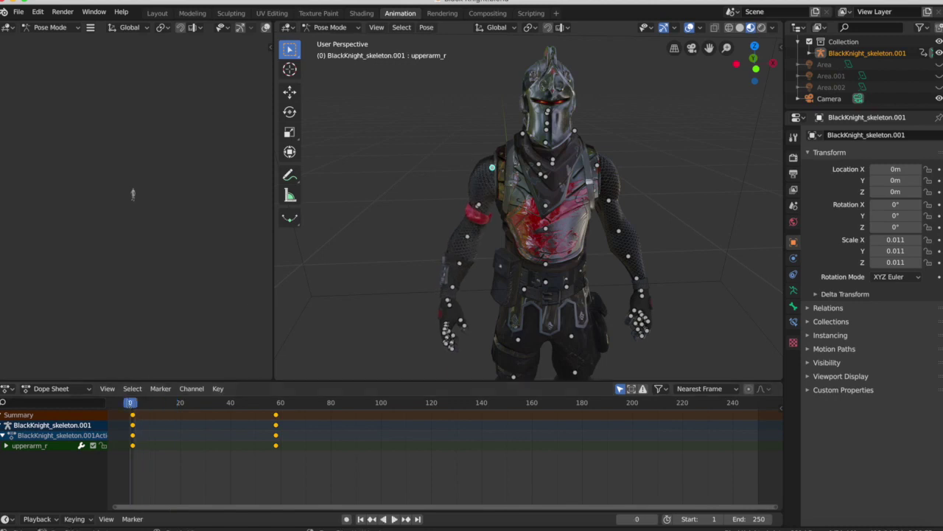
{"action": "left_click", "coordinate": [691, 48]}
Zoom in on the camera view and preview the animation.
{"action": "scroll", "coordinate": [168, 173], "scroll_direction": "up", "scroll_amount": 4}
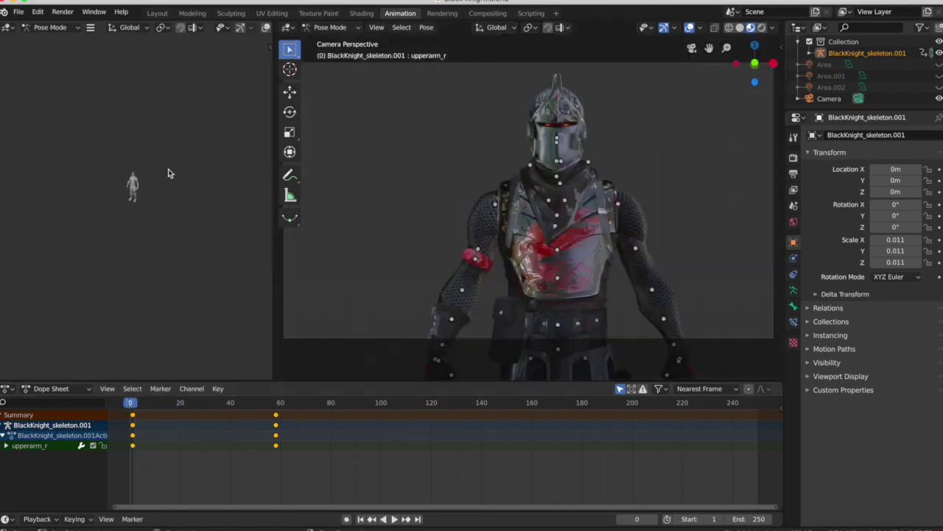
{"action": "scroll", "coordinate": [177, 149], "scroll_direction": "up", "scroll_amount": 5}
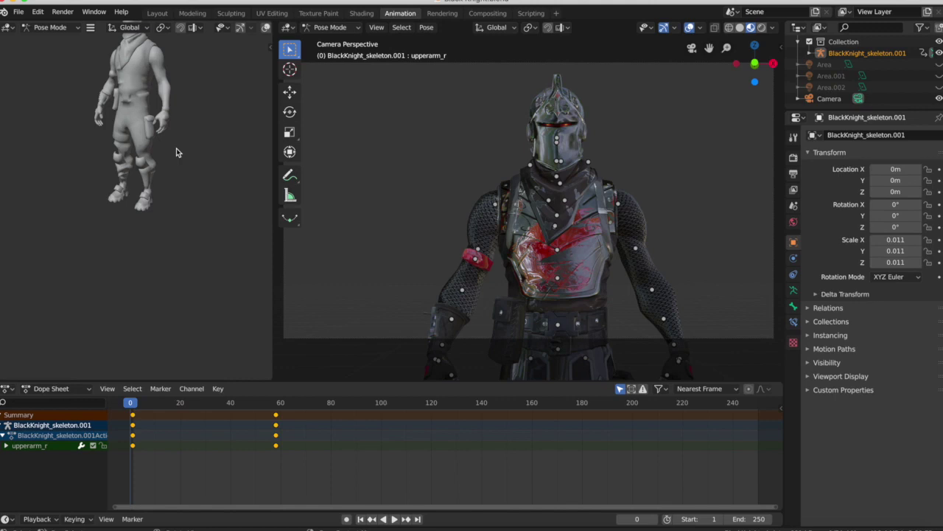
{"action": "scroll", "coordinate": [176, 148], "scroll_direction": "up", "scroll_amount": 3}
{"action": "key", "text": "space"}
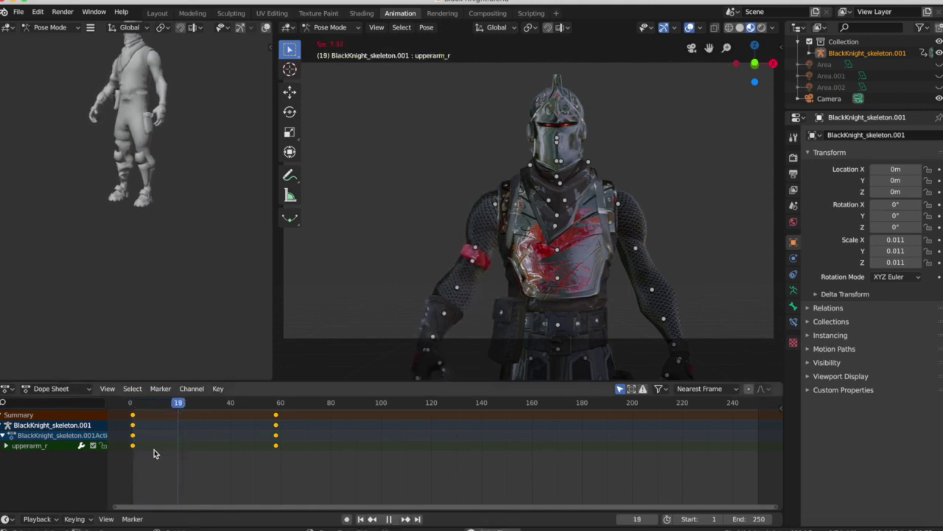
{"action": "key", "text": "space"}
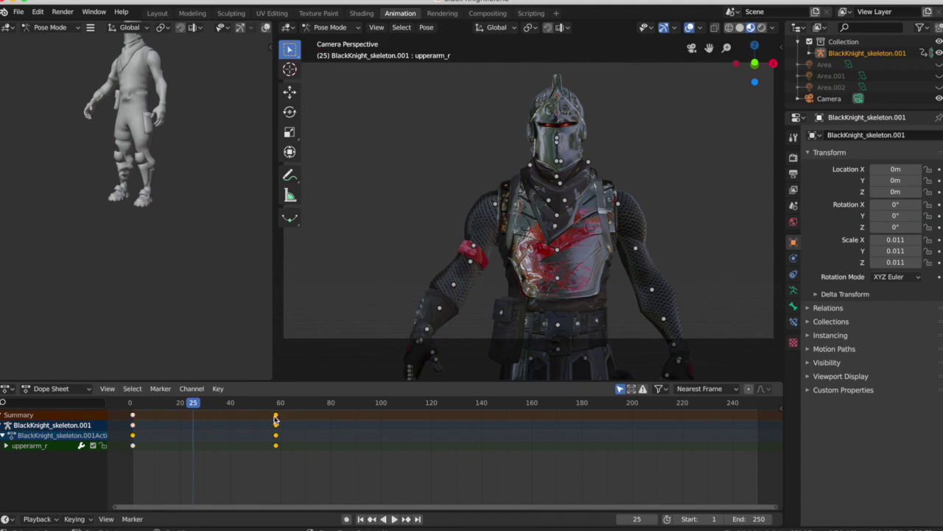
Move the frame-58 keyframes to frame 39 and preview the wave back to frame 0.
{"action": "left_click_drag", "start_coordinate": [276, 419], "coordinate": [116, 408]}
{"action": "key", "text": "space"}
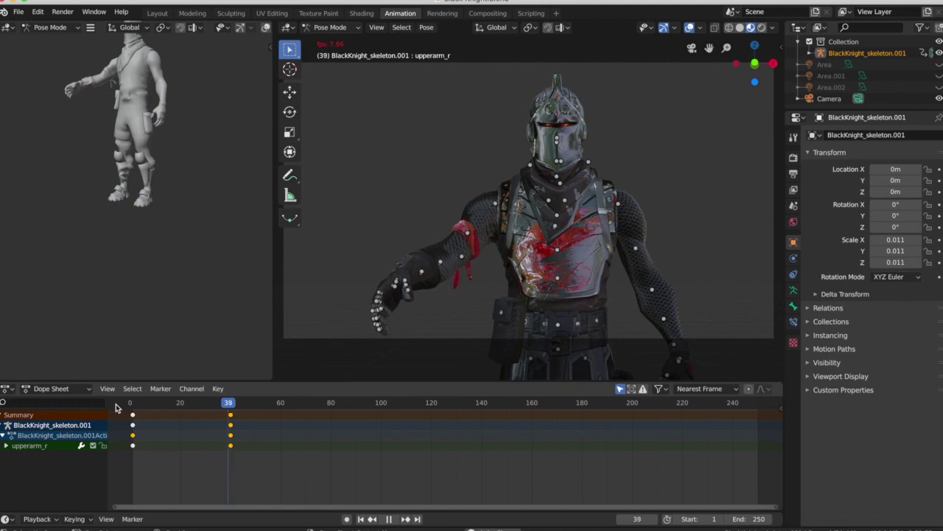
{"action": "key", "text": "space"}
{"action": "key", "text": "shift+ctrl+space"}
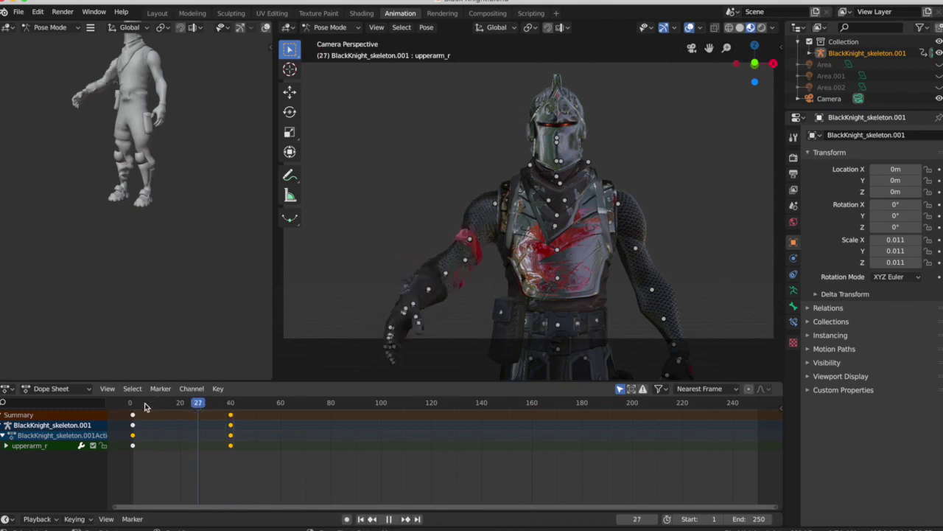
{"action": "key", "text": "space"}
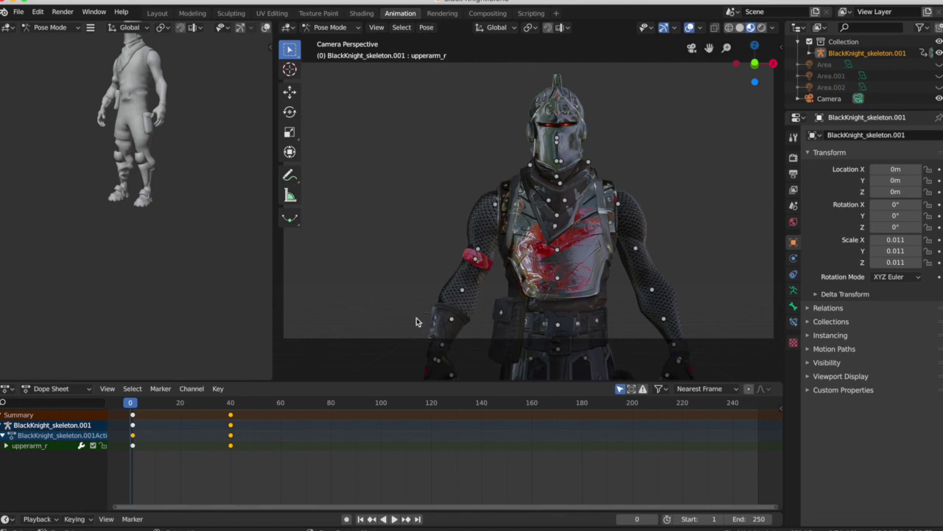
{"action": "left_click", "coordinate": [463, 294]}
Rotate lowerarm_r by -9° and key the selected bones' pose at frame 0.
{"action": "type", "text": "r"}
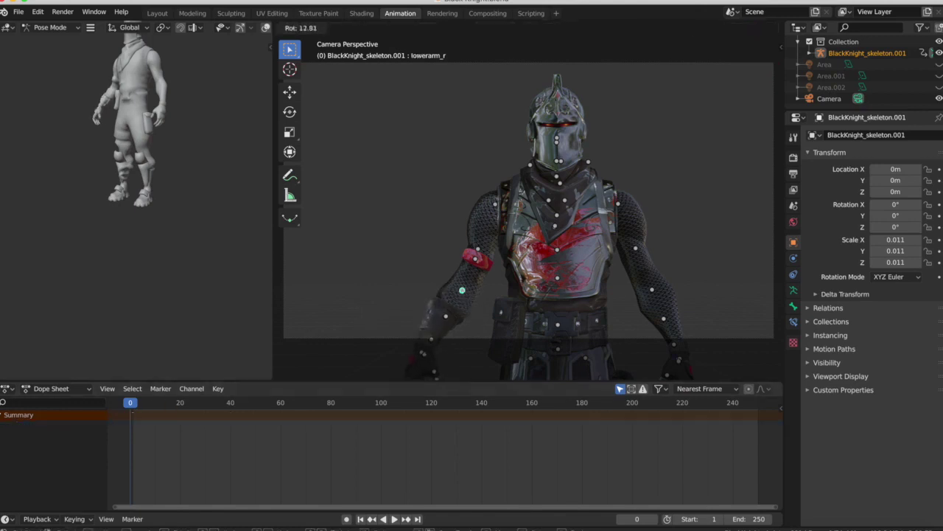
{"action": "type", "text": "-9"}
{"action": "key", "text": "Return"}
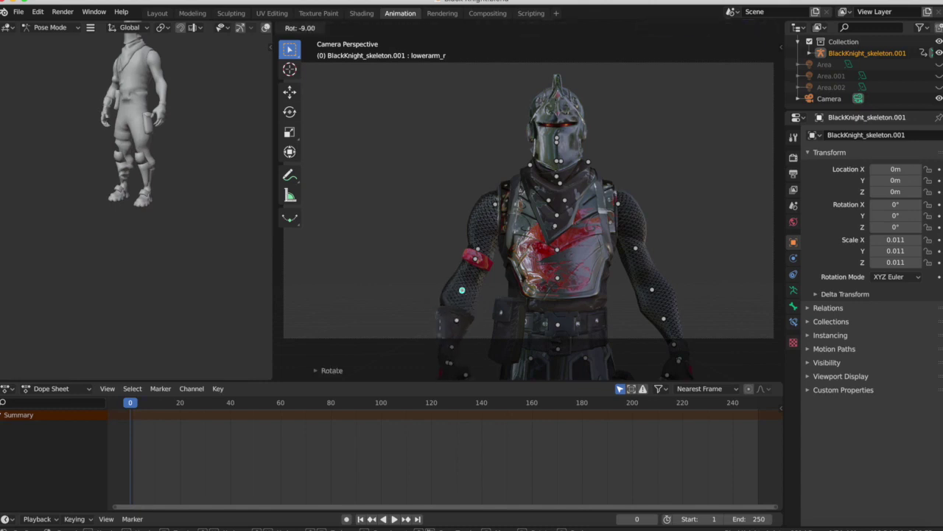
{"action": "key", "text": "r"}
{"action": "key", "text": "r"}
{"action": "left_click", "coordinate": [469, 284]}
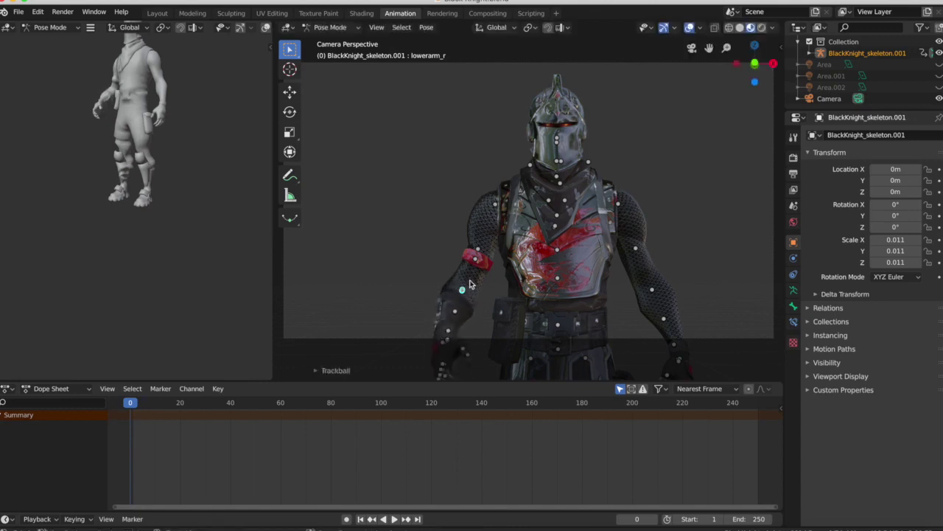
{"action": "key", "text": "ctrl+z"}
{"action": "key", "text": "i"}
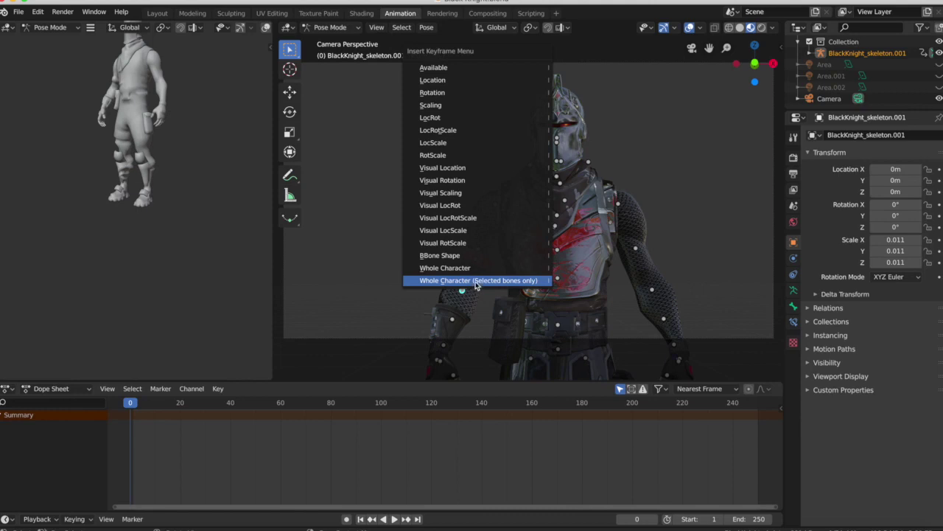
{"action": "left_click", "coordinate": [474, 283]}
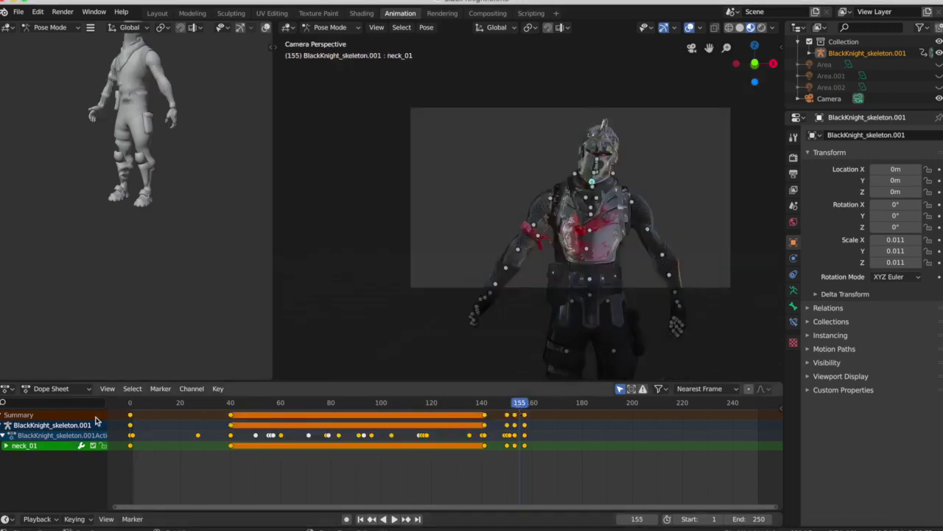
Scrub the playhead back to frame 0 and play the wave animation.
{"action": "left_click_drag", "start_coordinate": [518, 404], "coordinate": [130, 403]}
{"action": "key", "text": "space"}
{"action": "key", "text": "space"}
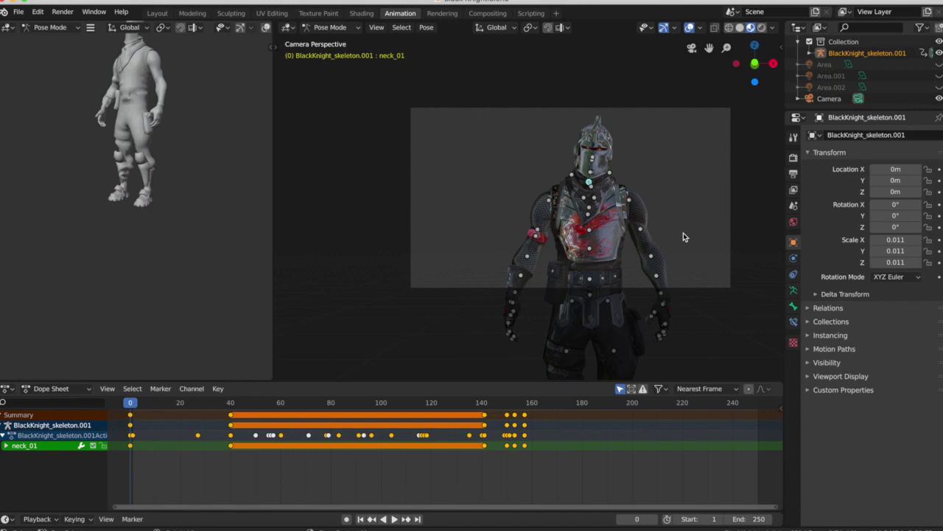
Switch to Object Mode, hide the armature, and play the wave through to frame 169.
{"action": "left_click", "coordinate": [50, 27]}
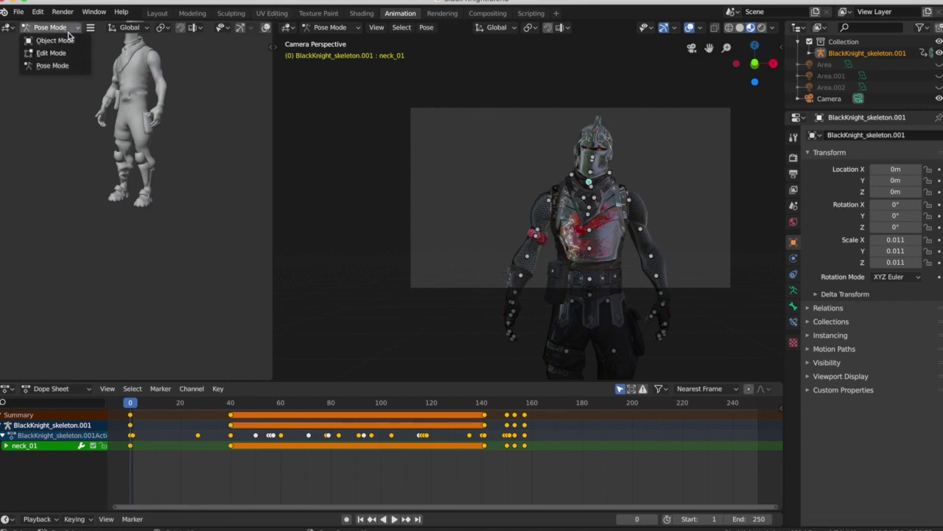
{"action": "left_click", "coordinate": [53, 38]}
{"action": "left_click", "coordinate": [939, 53]}
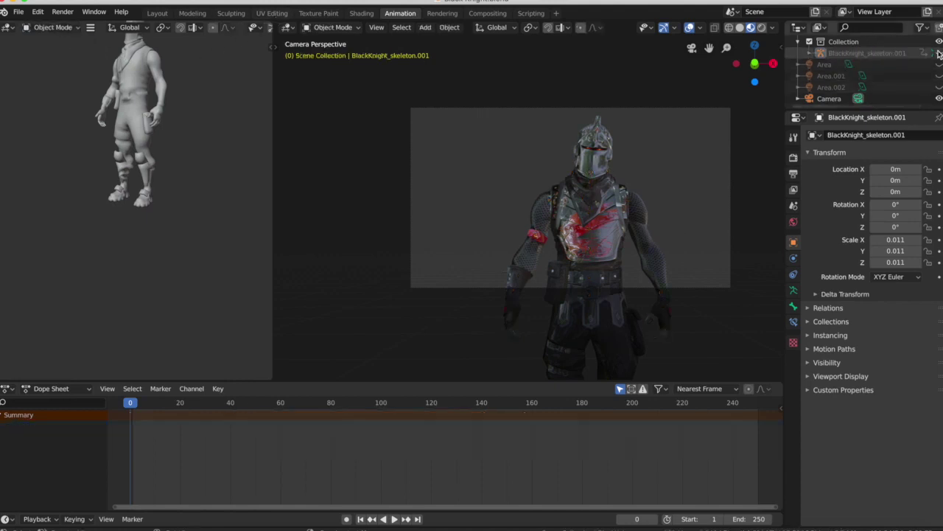
{"action": "key", "text": "space"}
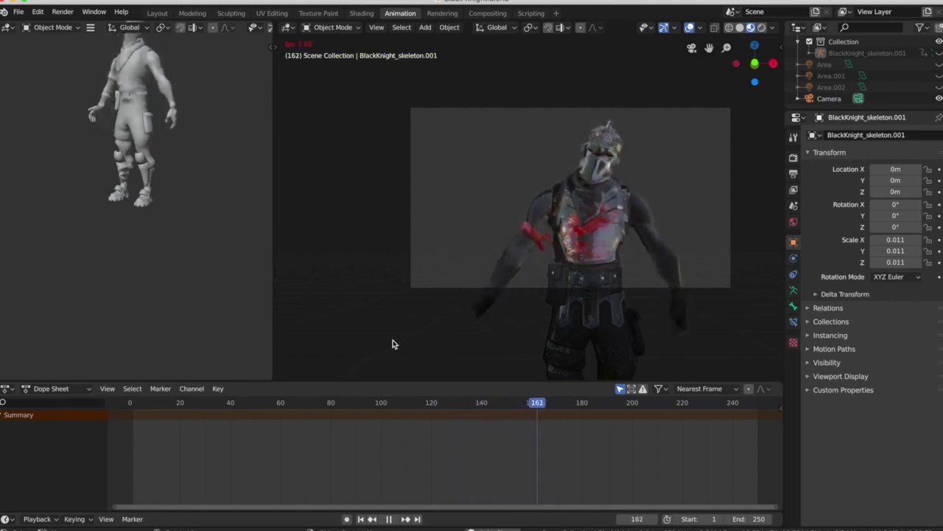
{"action": "key", "text": "space"}
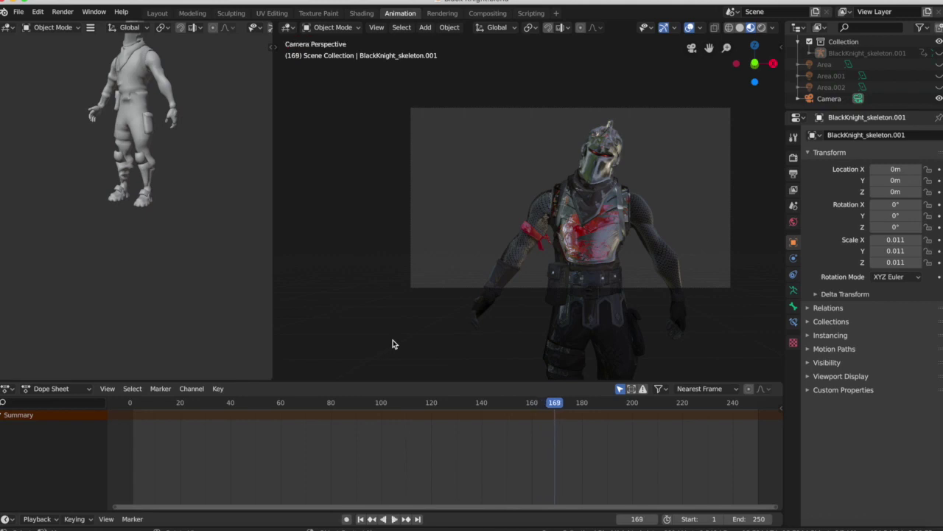
{"action": "left_click", "coordinate": [157, 13]}
Confirm the Import-Export: Import Images as Planes add-on is enabled, then close Preferences.
{"action": "left_click", "coordinate": [38, 12]}
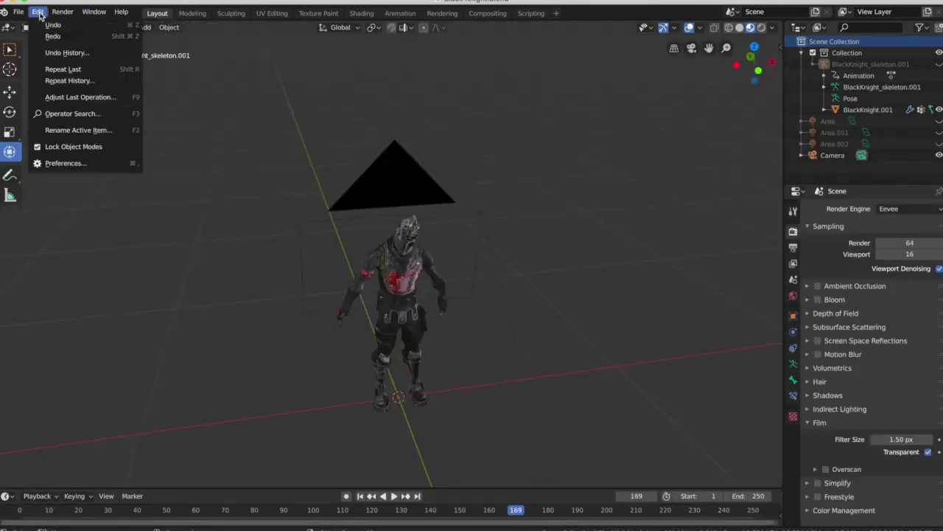
{"action": "left_click", "coordinate": [48, 168]}
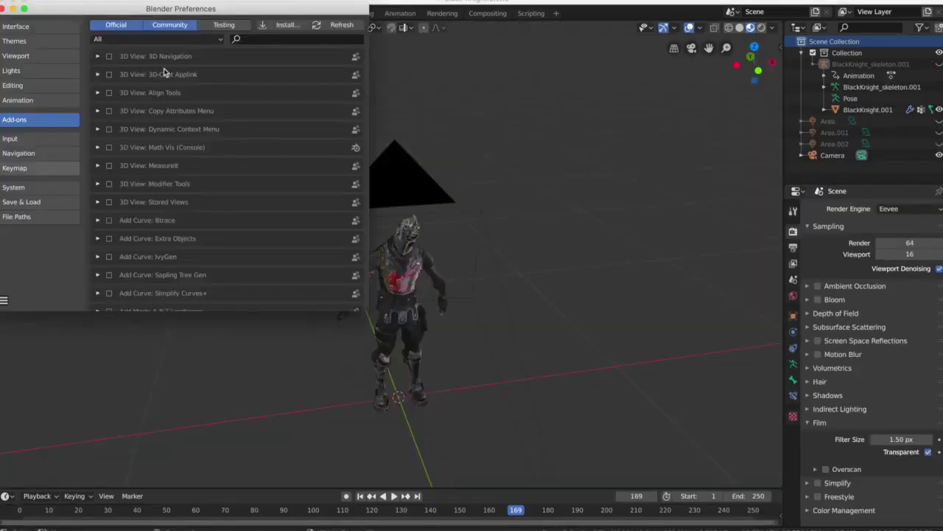
{"action": "left_click", "coordinate": [288, 37]}
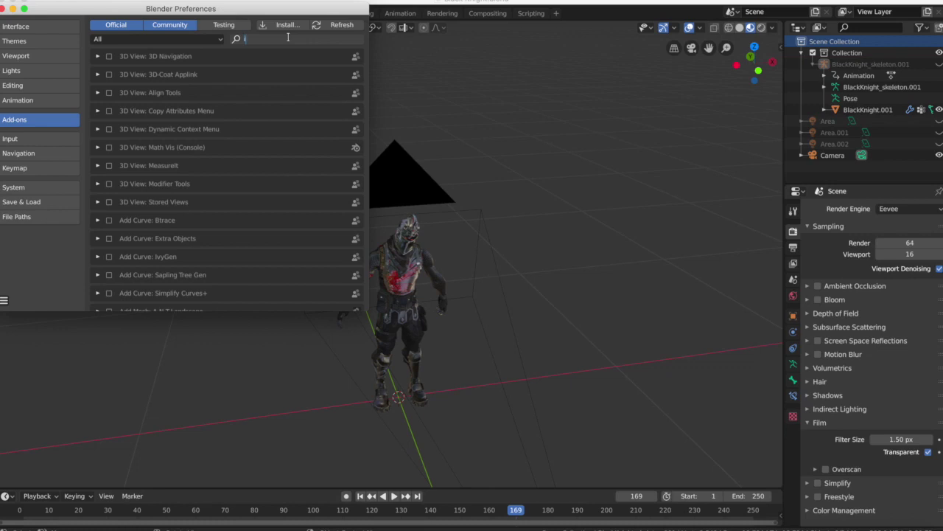
{"action": "type", "text": "image"}
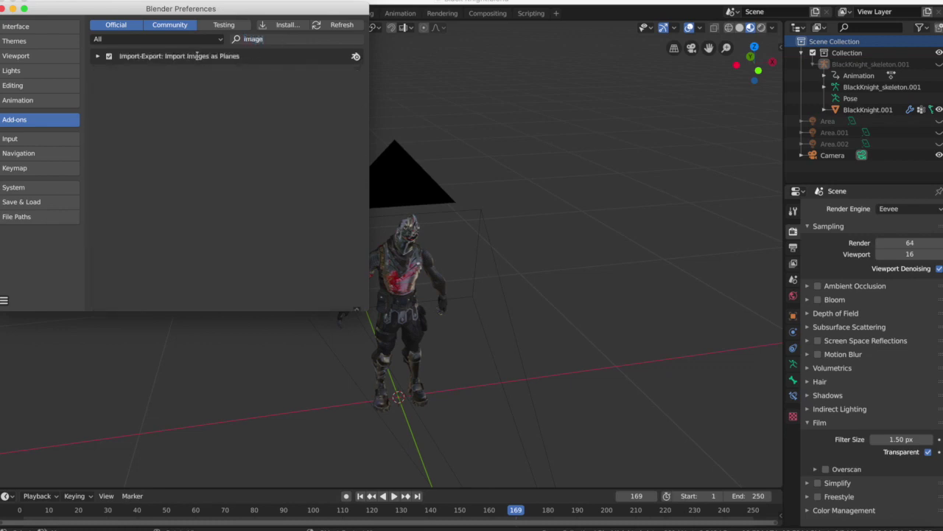
{"action": "left_click", "coordinate": [3, 9]}
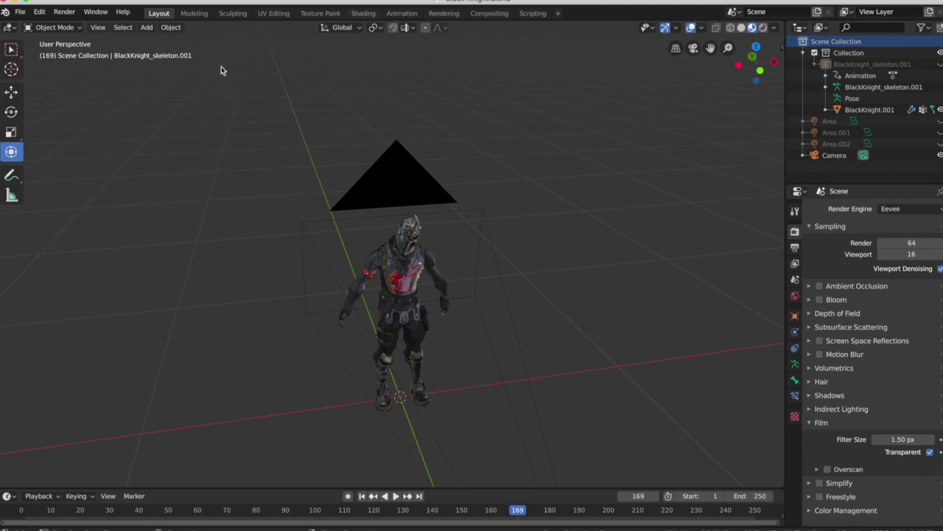
{"action": "key", "text": "shift+a"}
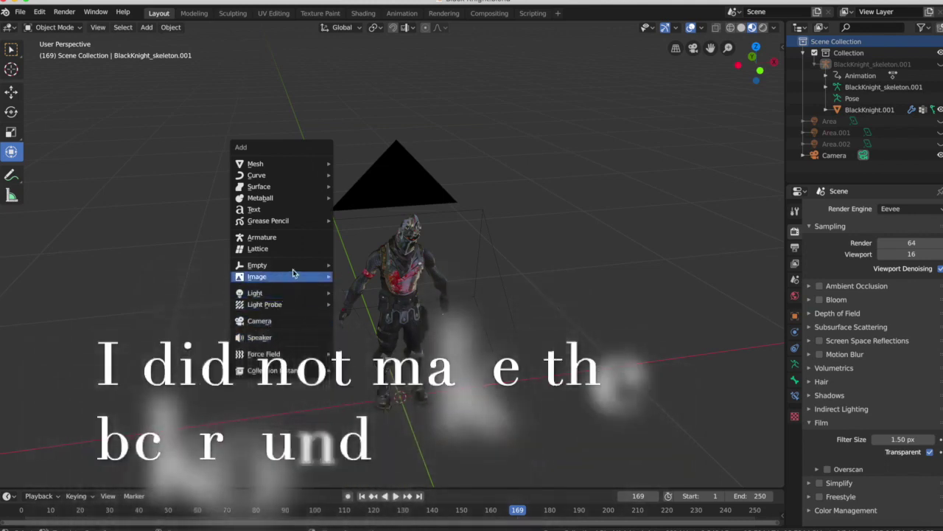
{"action": "mouse_move", "coordinate": [293, 279]}
{"action": "left_click", "coordinate": [372, 299]}
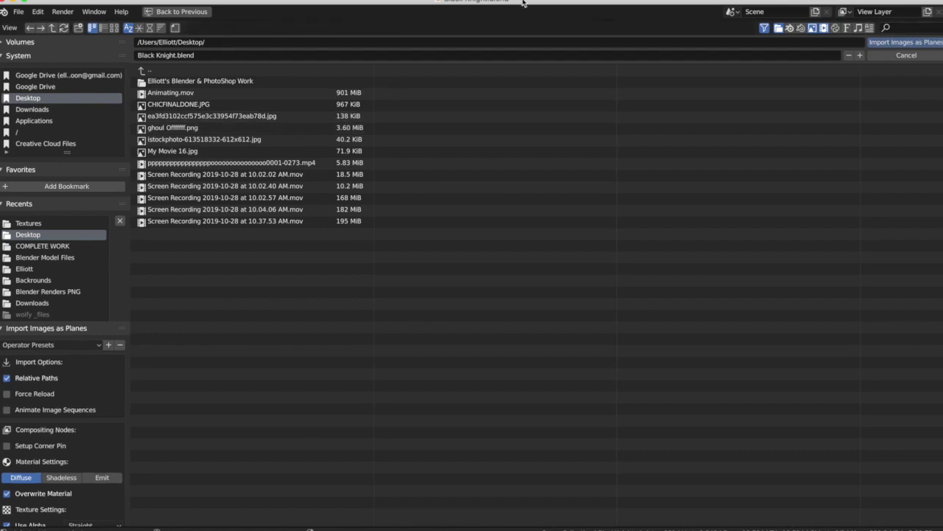
{"action": "mouse_move", "coordinate": [516, 2]}
{"action": "left_mouse_down"}
{"action": "mouse_move", "coordinate": [342, 2]}
{"action": "mouse_move", "coordinate": [539, 2]}
{"action": "mouse_move", "coordinate": [515, 1]}
{"action": "left_mouse_up"}
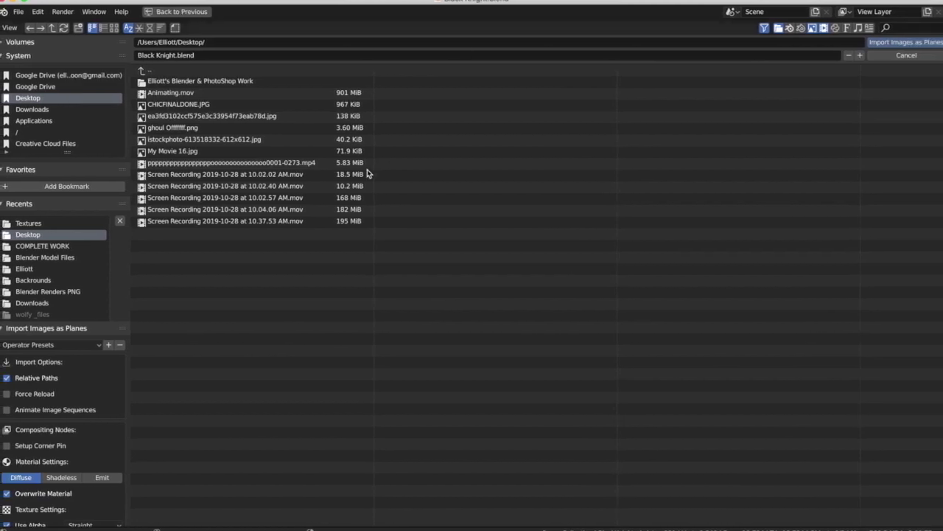
{"action": "left_click", "coordinate": [313, 141]}
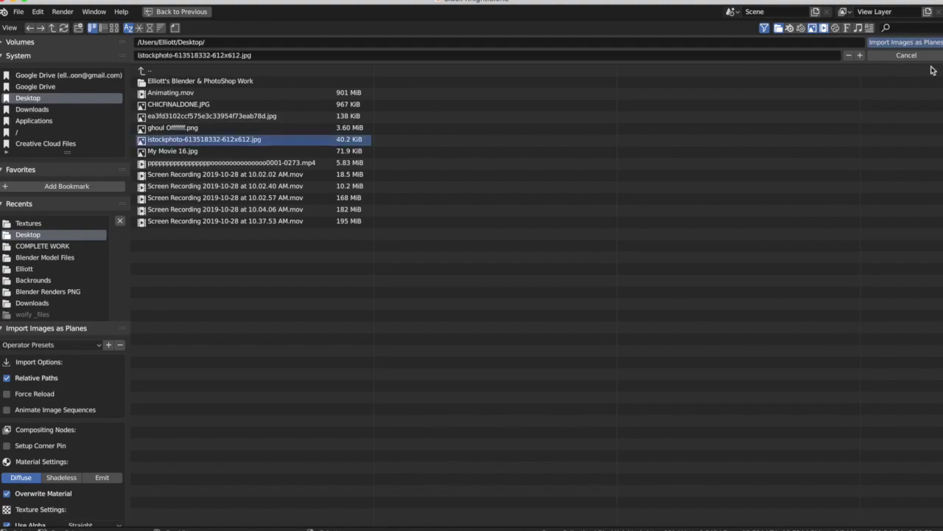
{"action": "left_click", "coordinate": [913, 44]}
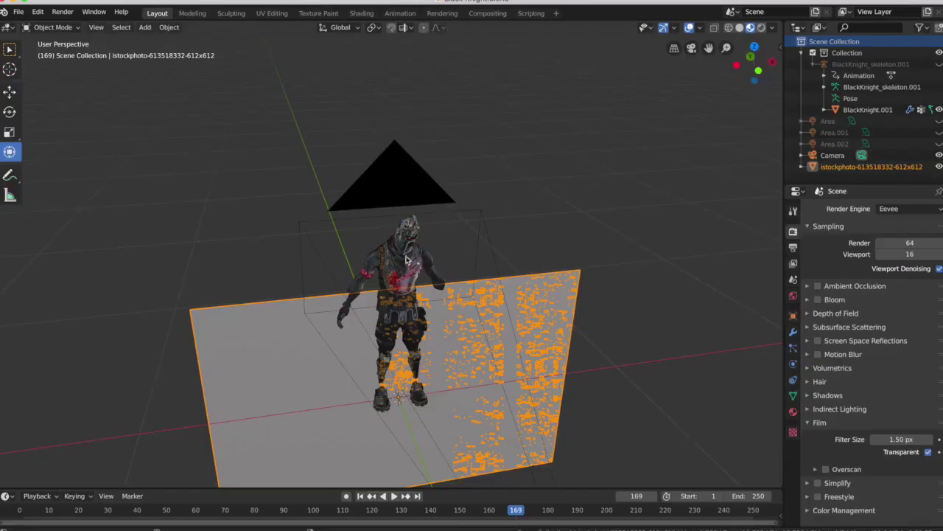
Raise the plane 0.458 m and scale it 1.778 on Y and 1.120 on X.
{"action": "middle_click_drag", "start_coordinate": [406, 260], "coordinate": [396, 341]}
{"action": "left_click_drag", "start_coordinate": [390, 347], "coordinate": [436, 312]}
{"action": "key", "text": "s"}
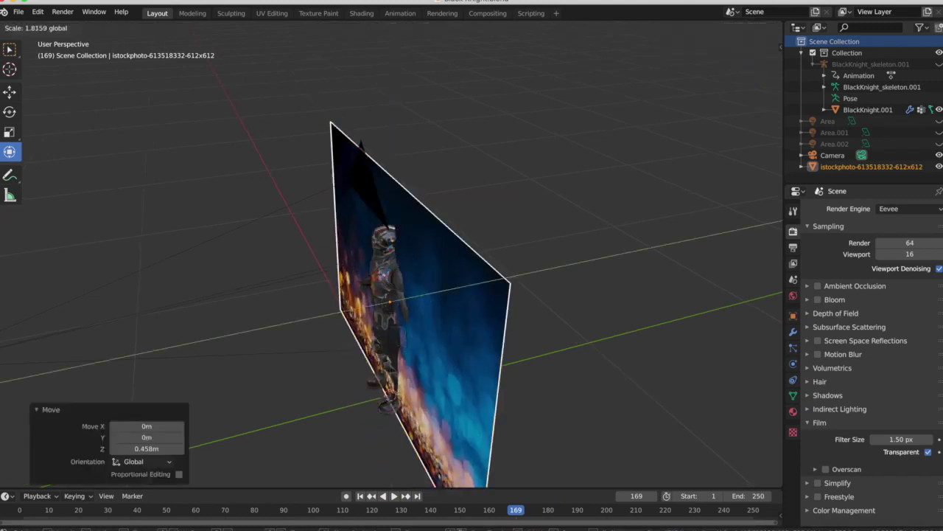
{"action": "type", "text": "y1.778"}
{"action": "key", "text": "Return"}
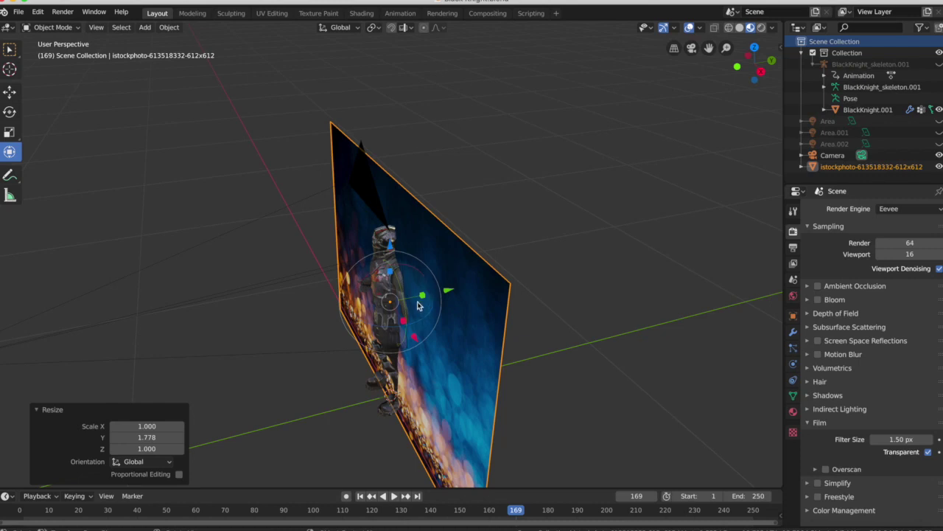
{"action": "key", "text": "s"}
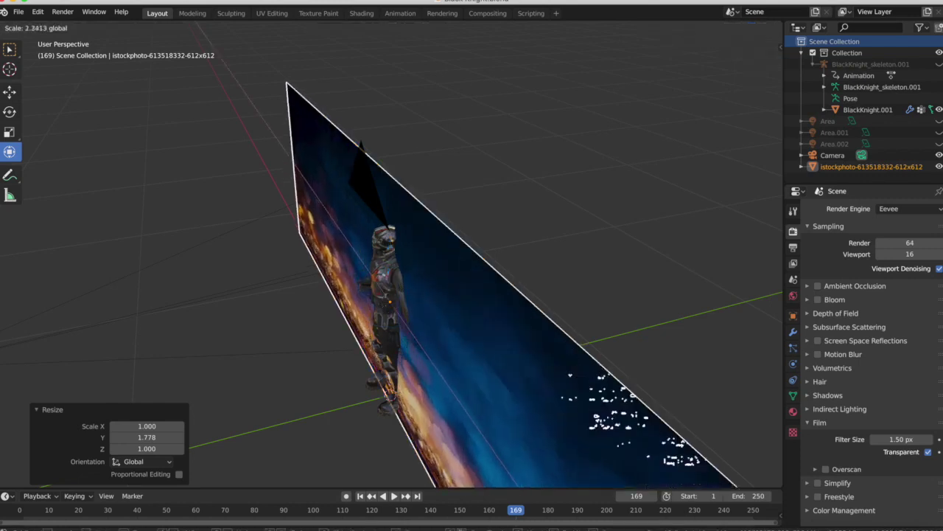
{"action": "key", "text": "x"}
{"action": "left_click", "coordinate": [404, 317]}
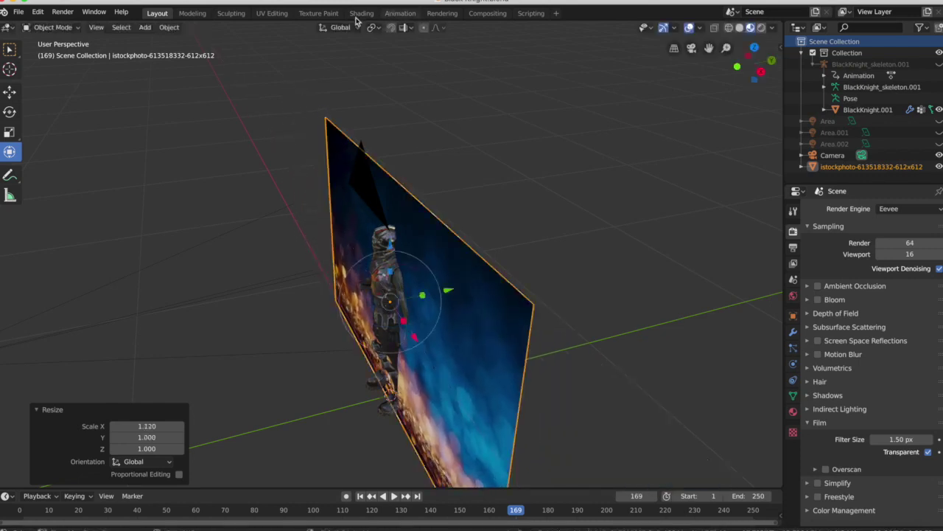
Open the plane's context menu, then switch via Shading to the Animation workspace.
{"action": "right_click", "coordinate": [364, 256]}
{"action": "left_click", "coordinate": [361, 13]}
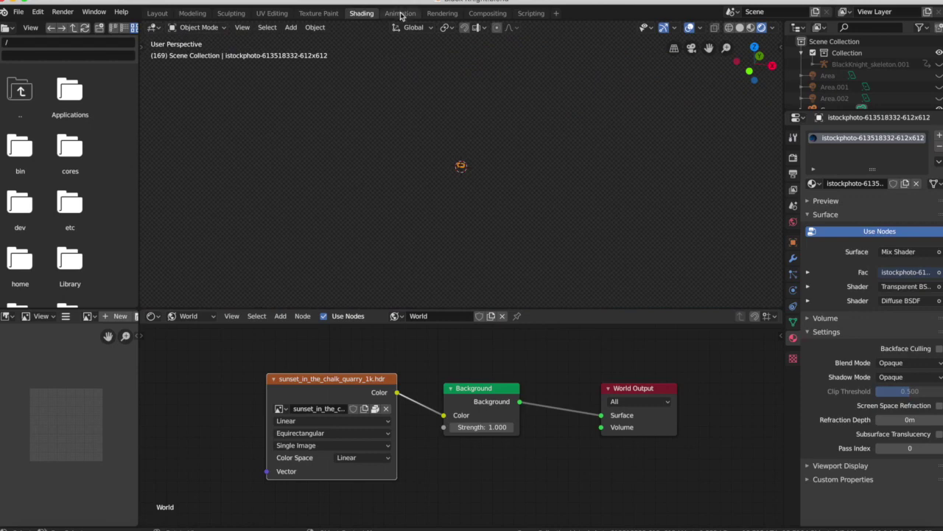
{"action": "left_click", "coordinate": [402, 14]}
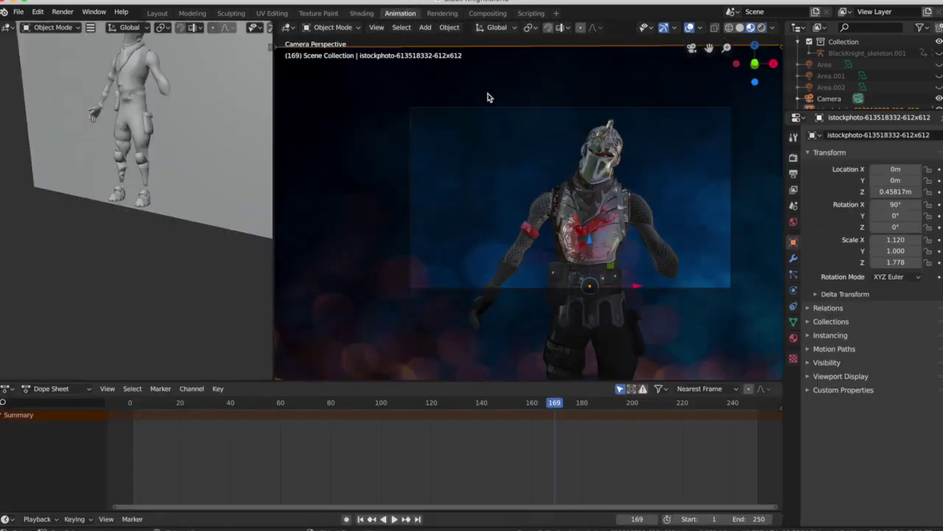
Scale the plane and shift it up and left so it fills the camera frame.
{"action": "key", "text": "s"}
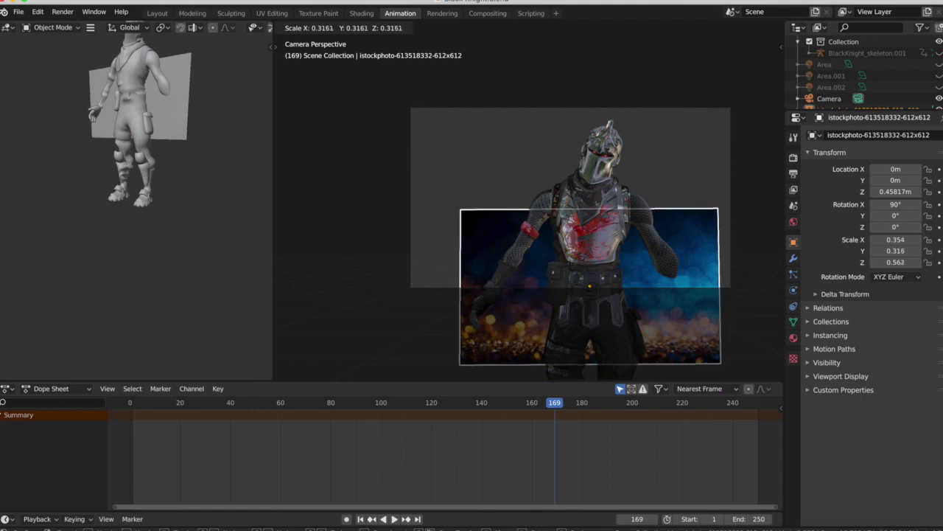
{"action": "left_click", "coordinate": [610, 250]}
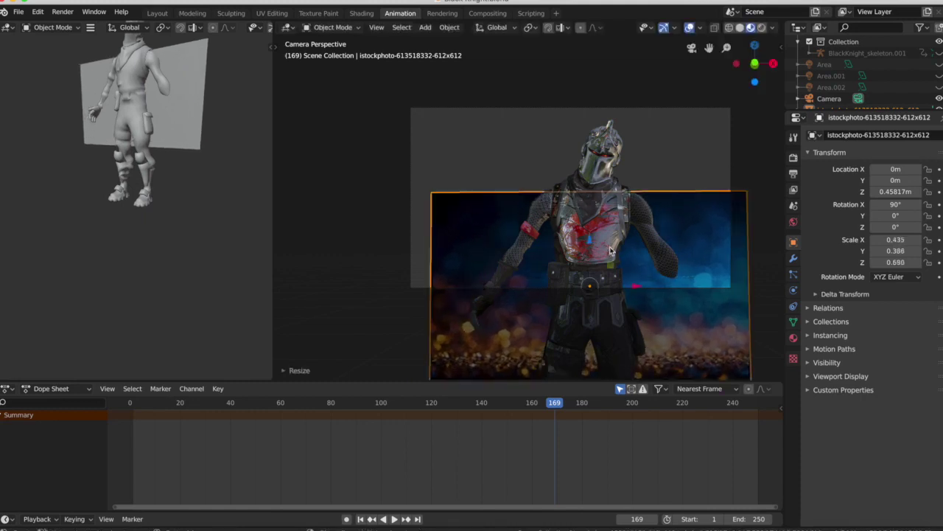
{"action": "key", "text": "g"}
{"action": "key", "text": "z"}
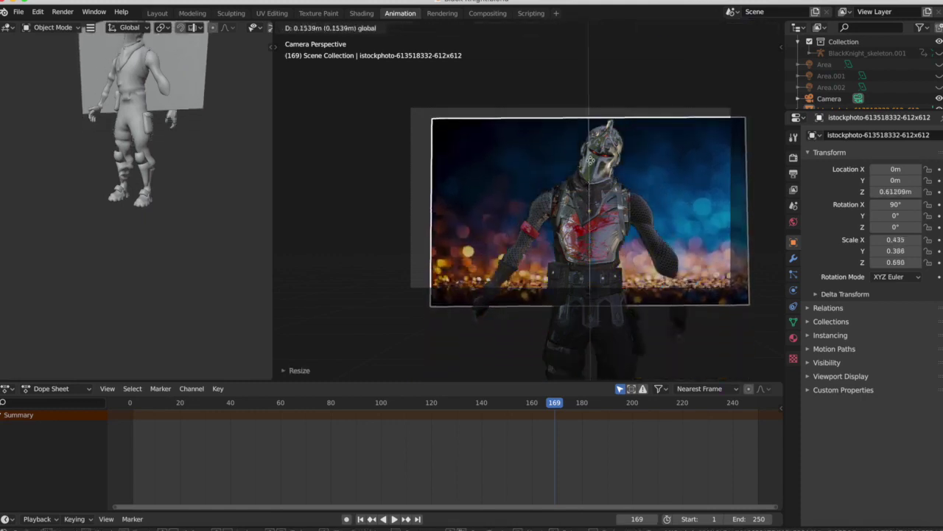
{"action": "left_click", "coordinate": [592, 151]}
{"action": "key", "text": "g"}
{"action": "key", "text": "x"}
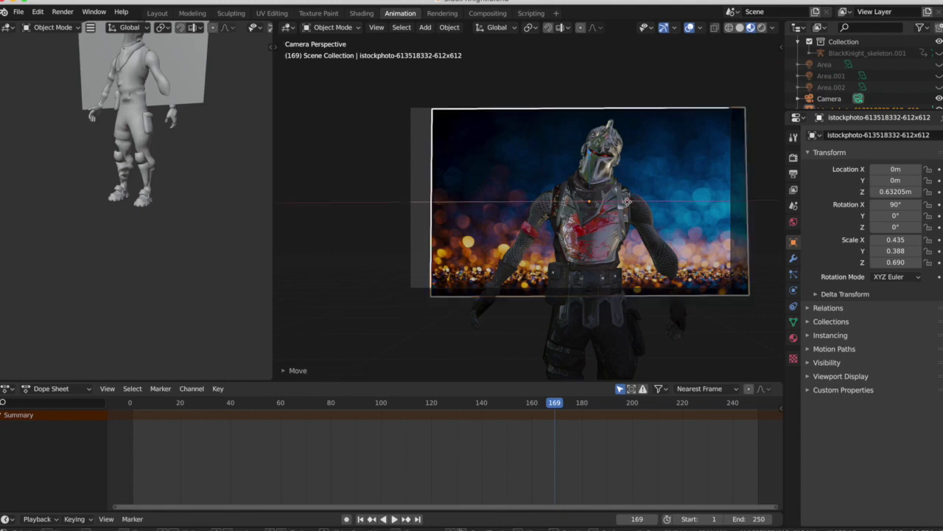
{"action": "left_click", "coordinate": [612, 201]}
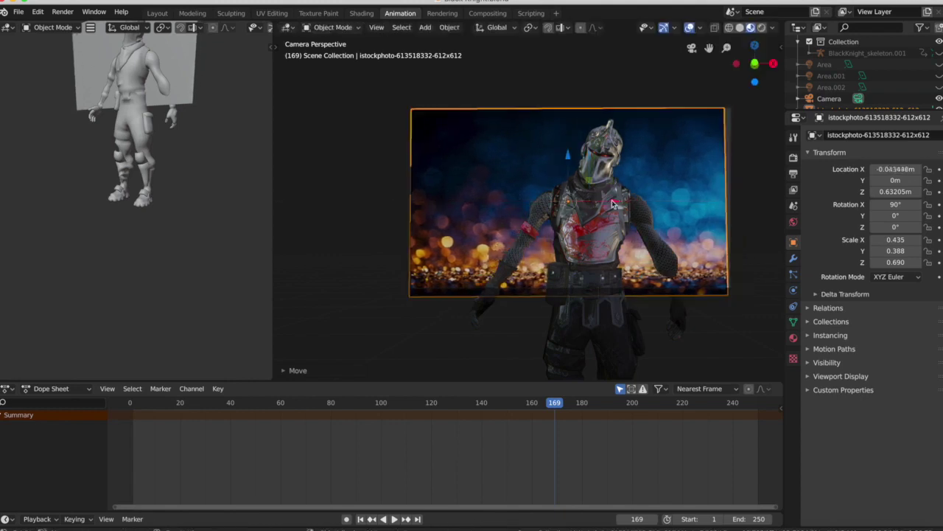
{"action": "key", "text": "s"}
{"action": "left_click", "coordinate": [616, 202]}
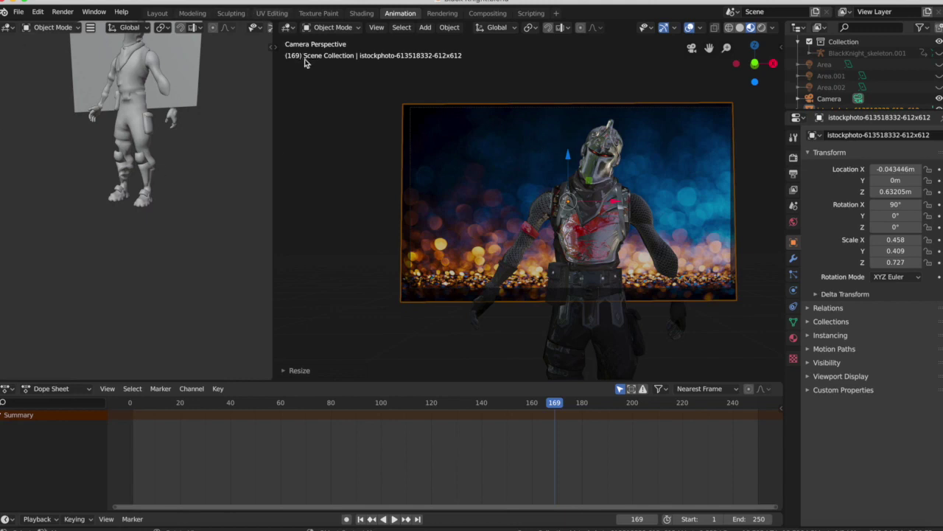
Tilt the plane about 4° with the Rotate tool and play the animation to frame 174.
{"action": "key", "text": "t"}
{"action": "left_click", "coordinate": [289, 115]}
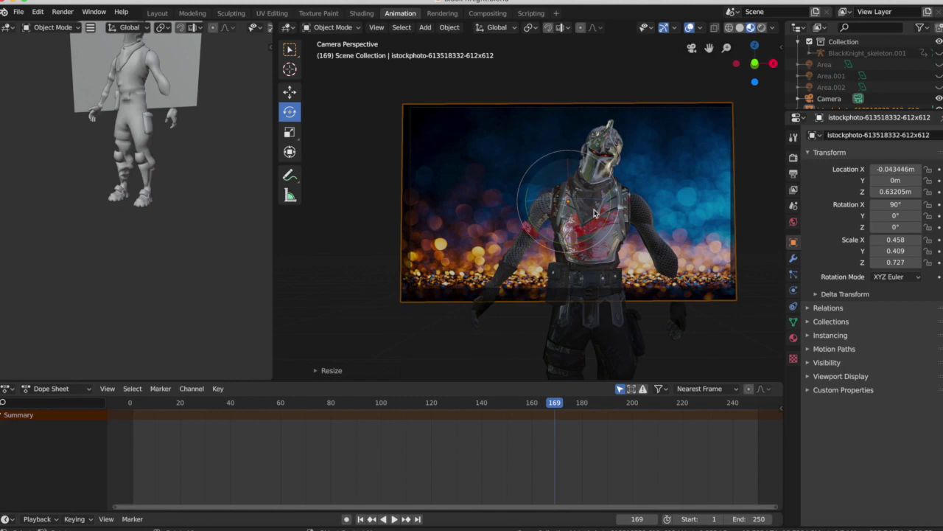
{"action": "left_click_drag", "start_coordinate": [598, 233], "coordinate": [599, 233]}
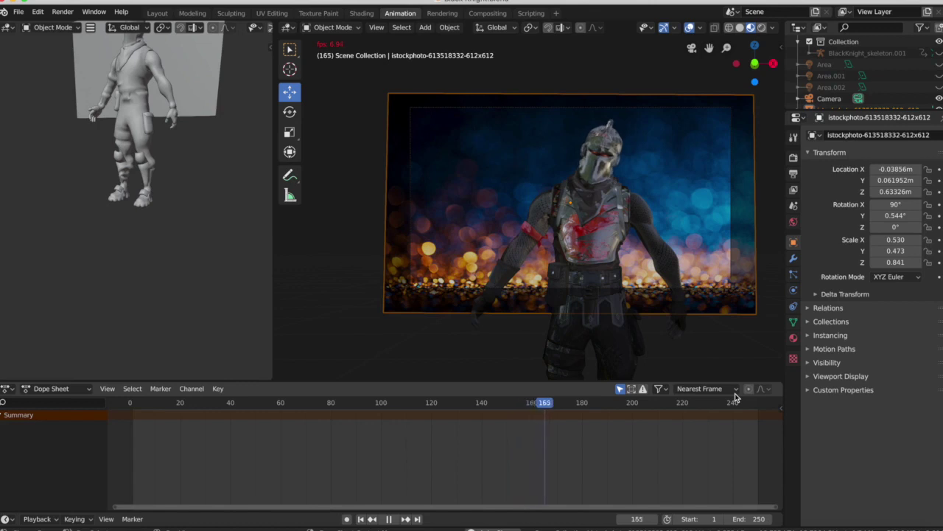
{"action": "key", "text": "space"}
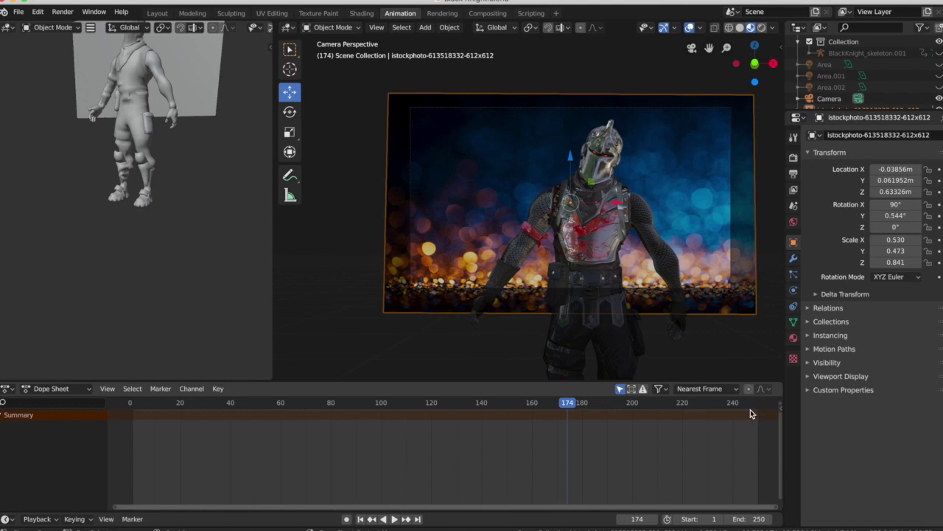
Lower the animation's end frame from 250 to 182 in Output properties.
{"action": "left_click", "coordinate": [794, 174]}
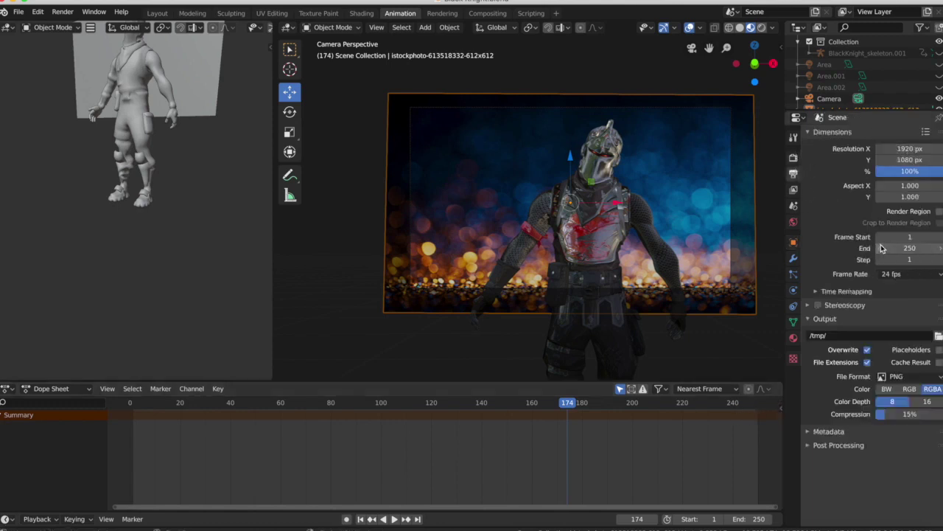
{"action": "left_click", "coordinate": [794, 159]}
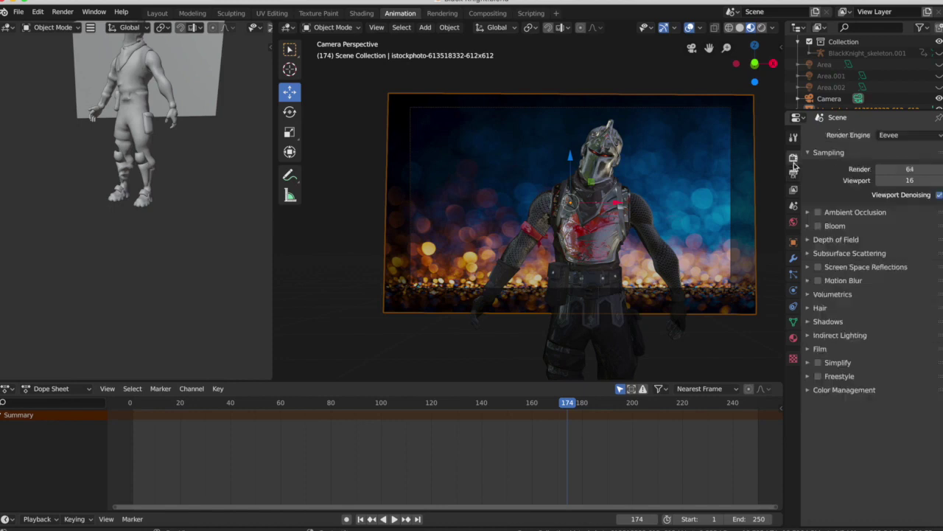
{"action": "left_click", "coordinate": [793, 172]}
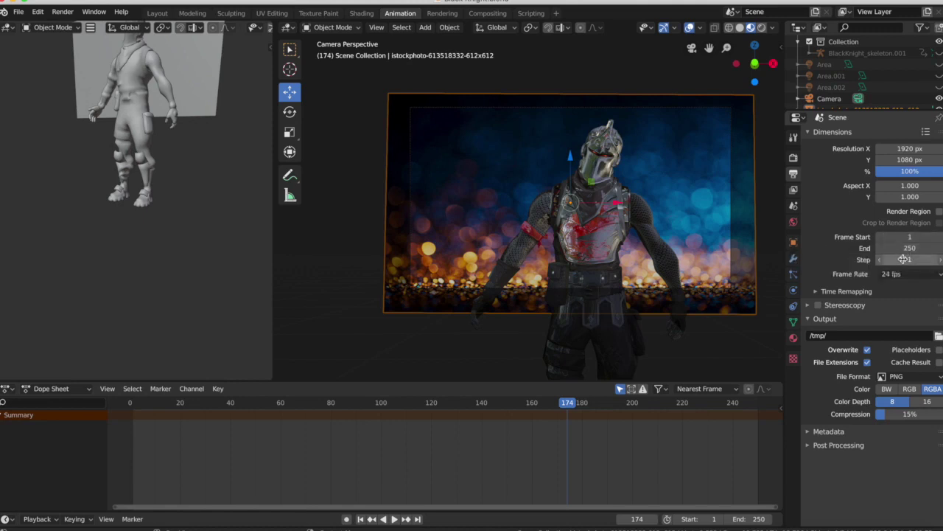
{"action": "left_click_drag", "start_coordinate": [909, 247], "coordinate": [856, 248]}
Preview the knight's playback while adjusting the range, then set the end frame to 180.
{"action": "key", "text": "space"}
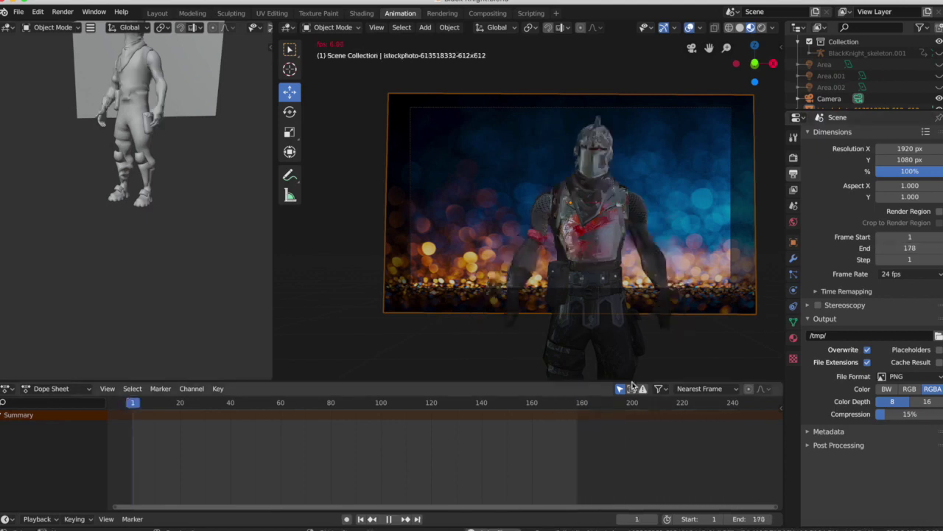
{"action": "key", "text": "Escape"}
{"action": "key", "text": "space"}
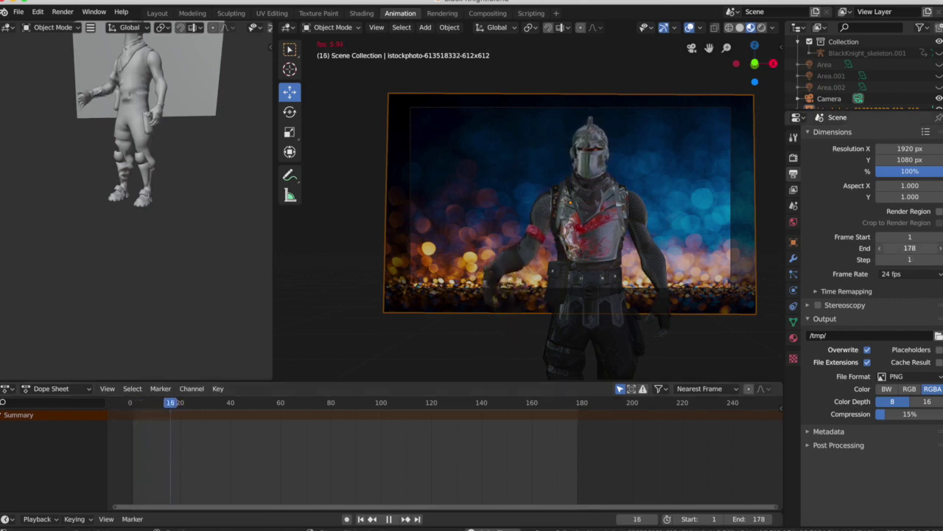
{"action": "left_click_drag", "start_coordinate": [857, 247], "coordinate": [914, 250]}
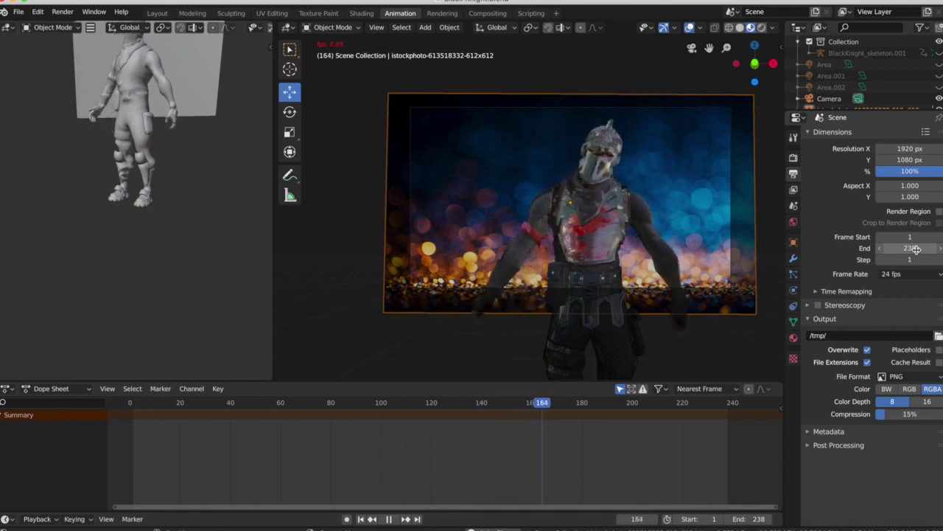
{"action": "key", "text": "space"}
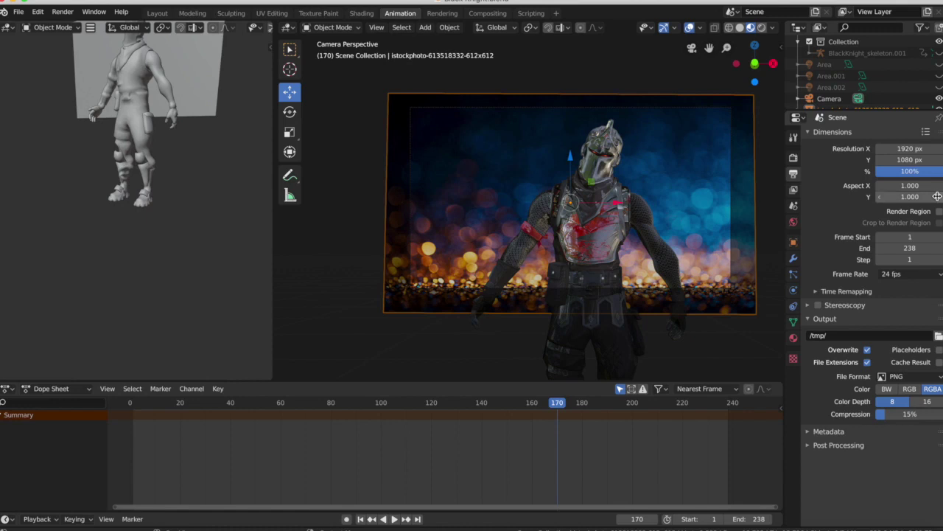
{"action": "key", "text": "space"}
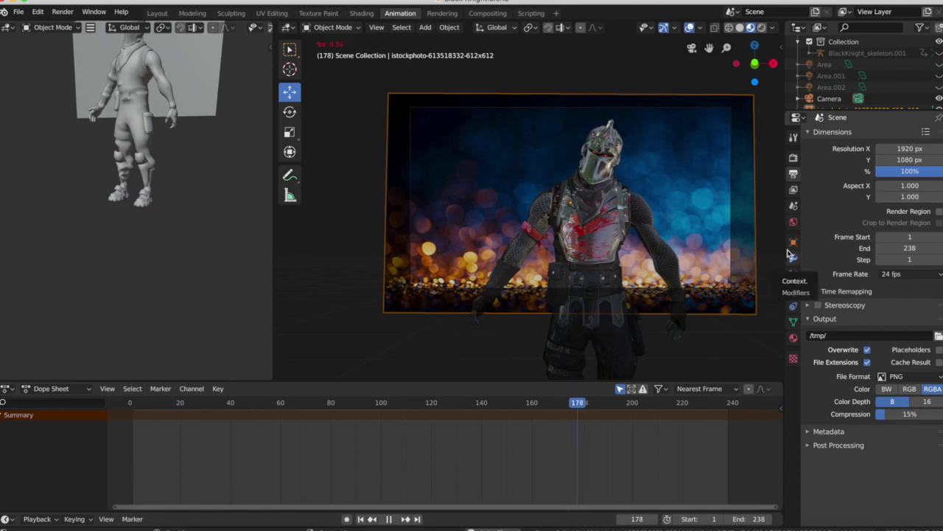
{"action": "key", "text": "space"}
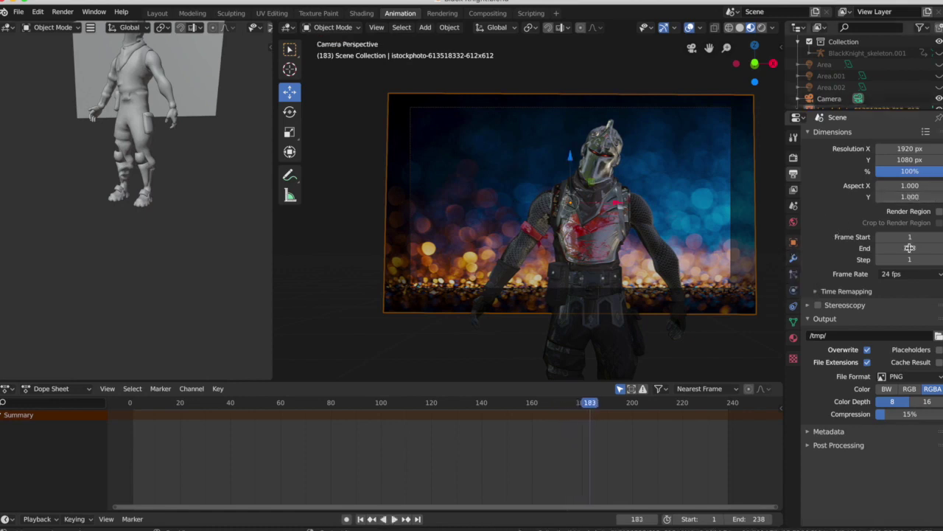
{"action": "left_click_drag", "start_coordinate": [910, 248], "coordinate": [871, 247]}
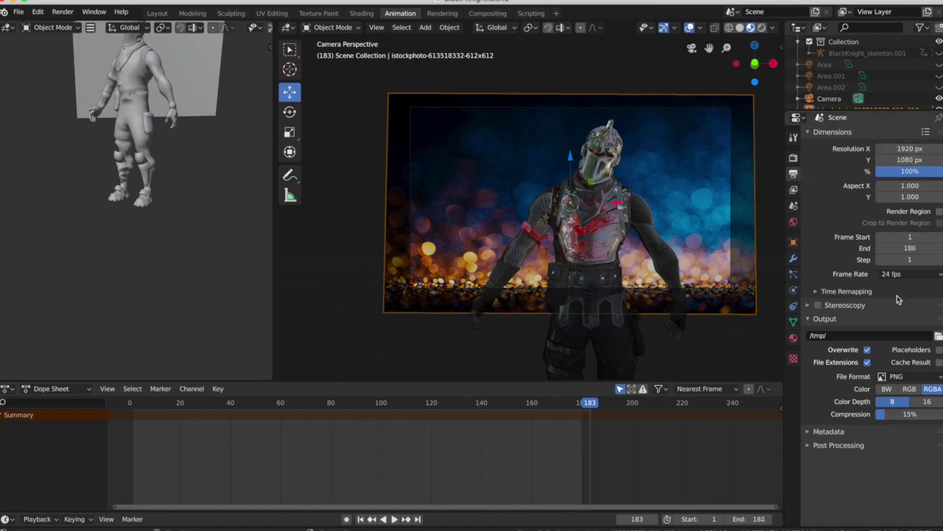
Confirm Eevee as the render engine in Render properties.
{"action": "left_click", "coordinate": [793, 158]}
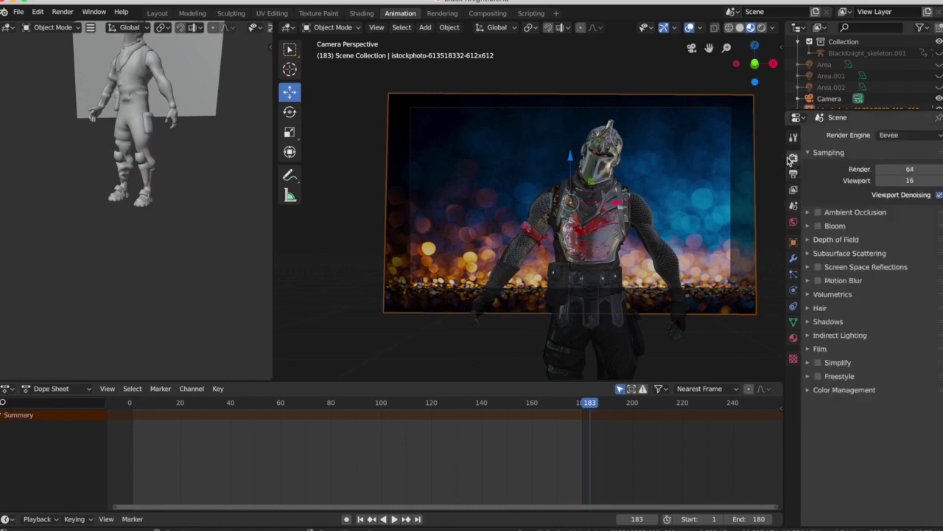
{"action": "left_click", "coordinate": [921, 135]}
{"action": "left_click", "coordinate": [921, 137]}
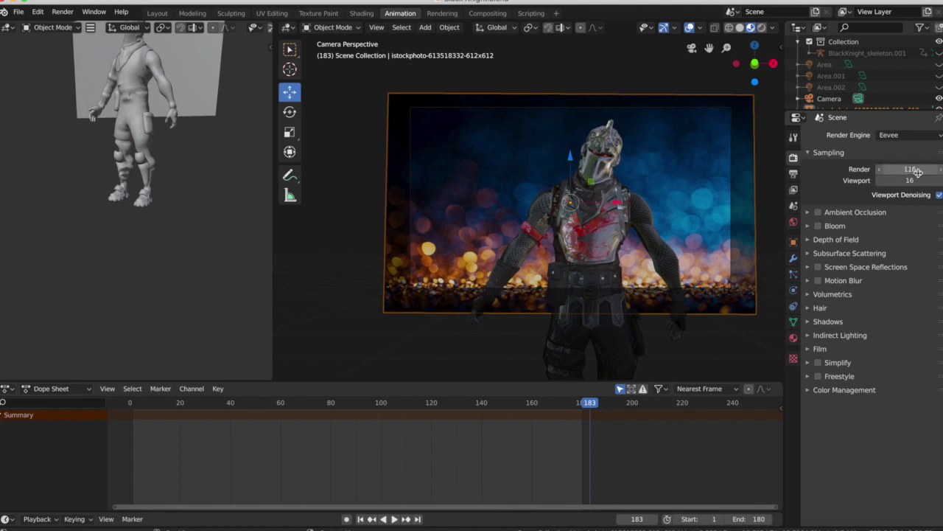
Set the render output path to AnimationRenderExample on the Desktop.
{"action": "left_click", "coordinate": [793, 174]}
{"action": "left_click", "coordinate": [938, 336]}
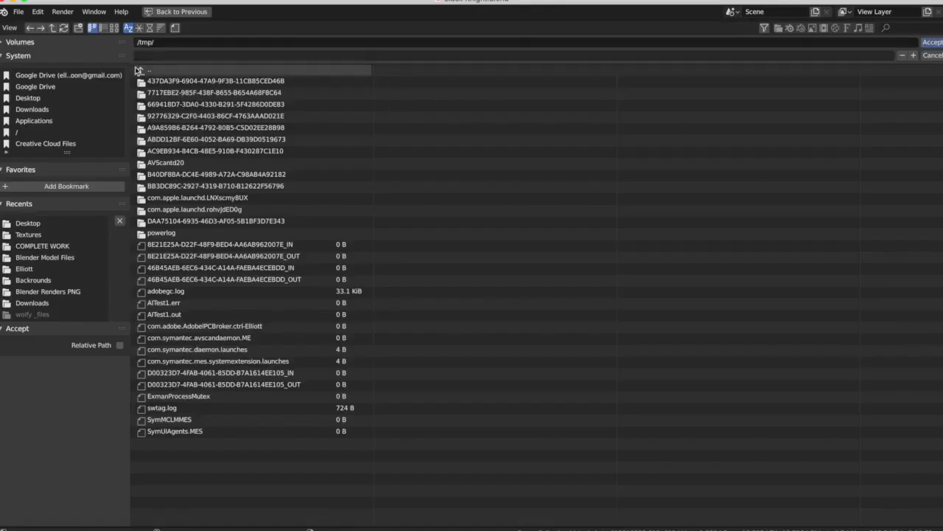
{"action": "left_click", "coordinate": [95, 97]}
{"action": "left_click", "coordinate": [220, 55]}
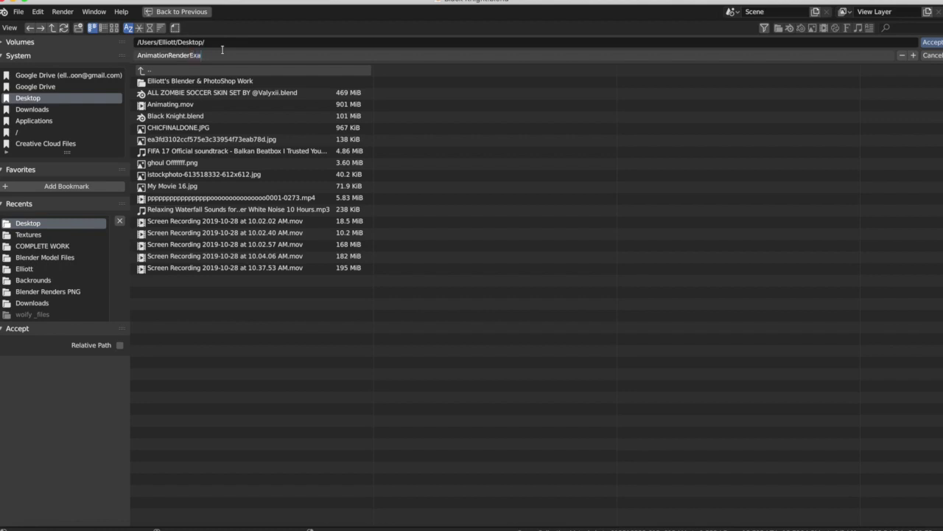
{"action": "left_click", "coordinate": [930, 42]}
{"action": "left_click", "coordinate": [930, 42]}
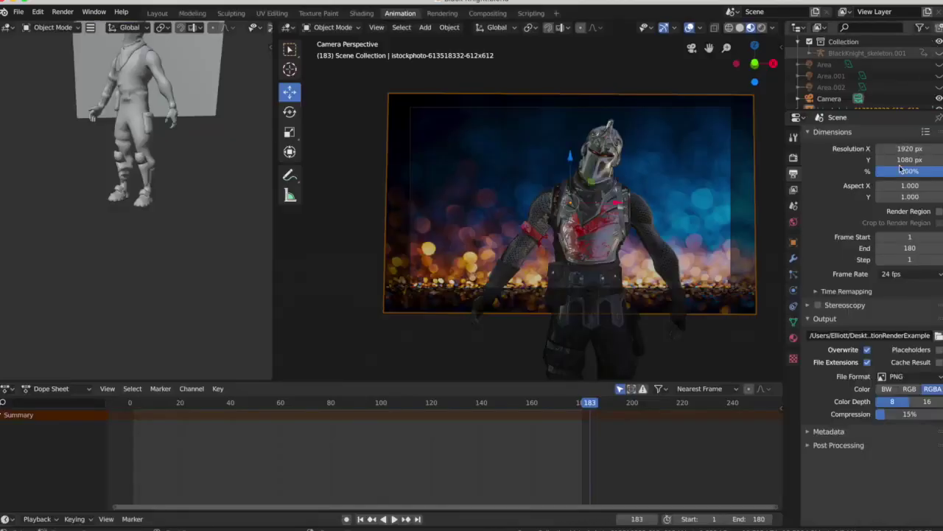
Switch the output format to FFmpeg video, with Perceptually lossless quality and H.264 codec.
{"action": "left_click", "coordinate": [912, 378]}
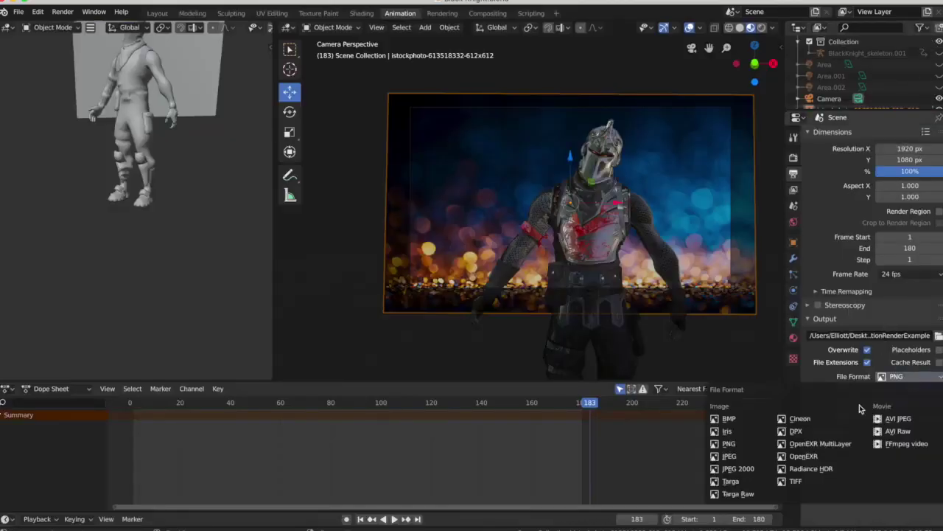
{"action": "left_click", "coordinate": [916, 445]}
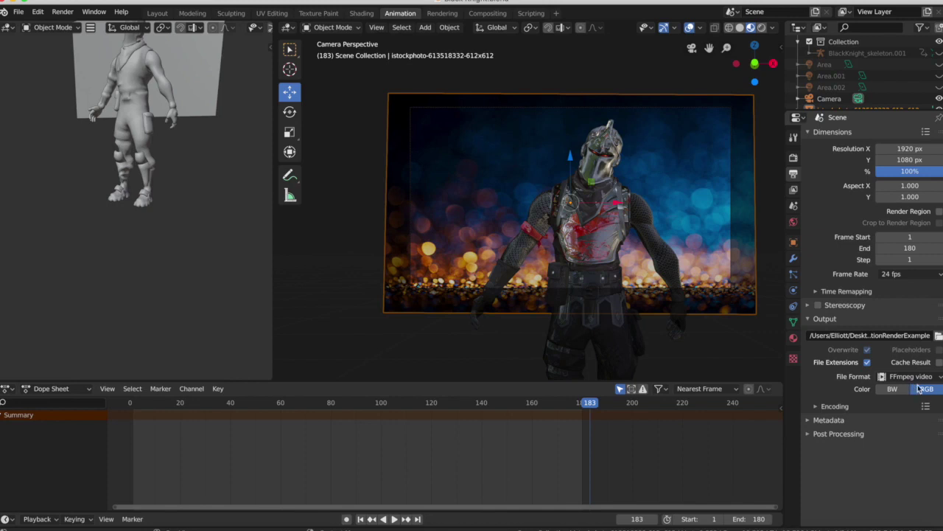
{"action": "left_click", "coordinate": [834, 406]}
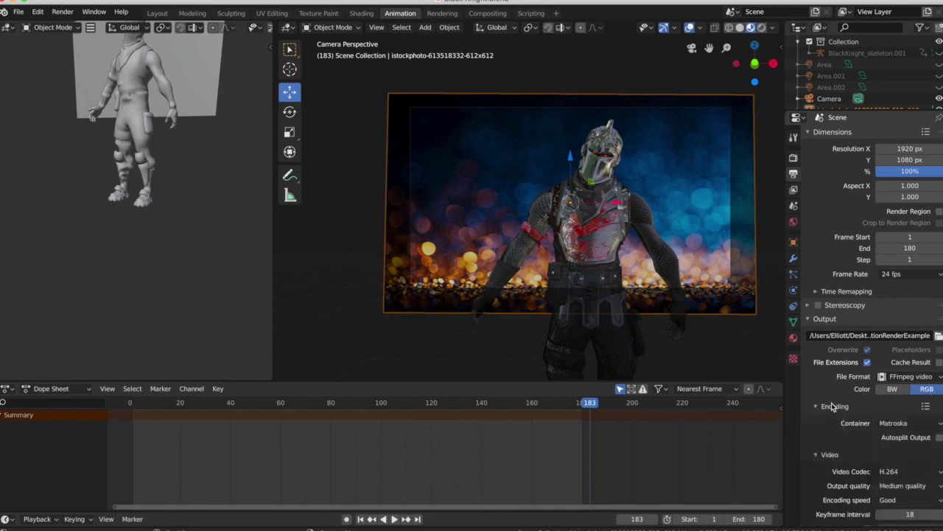
{"action": "scroll", "coordinate": [832, 406], "scroll_direction": "down", "scroll_amount": 3}
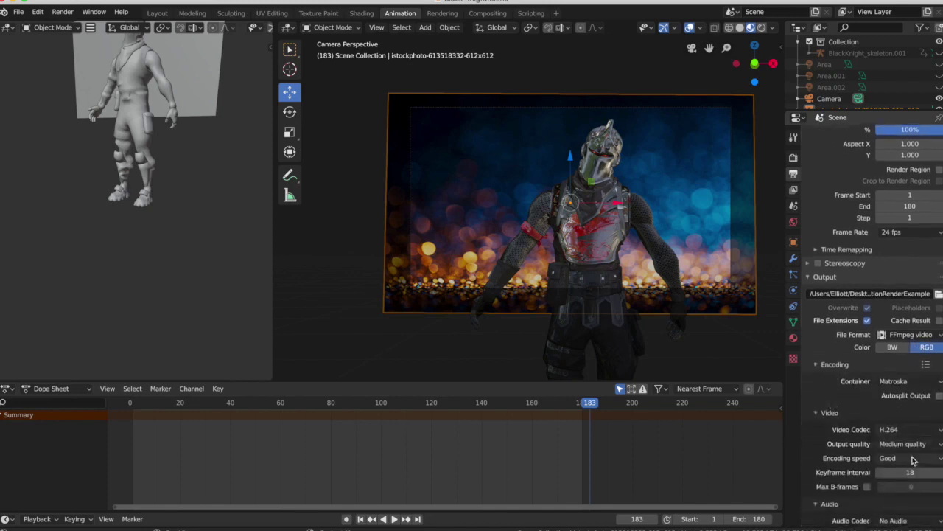
{"action": "left_click", "coordinate": [912, 444]}
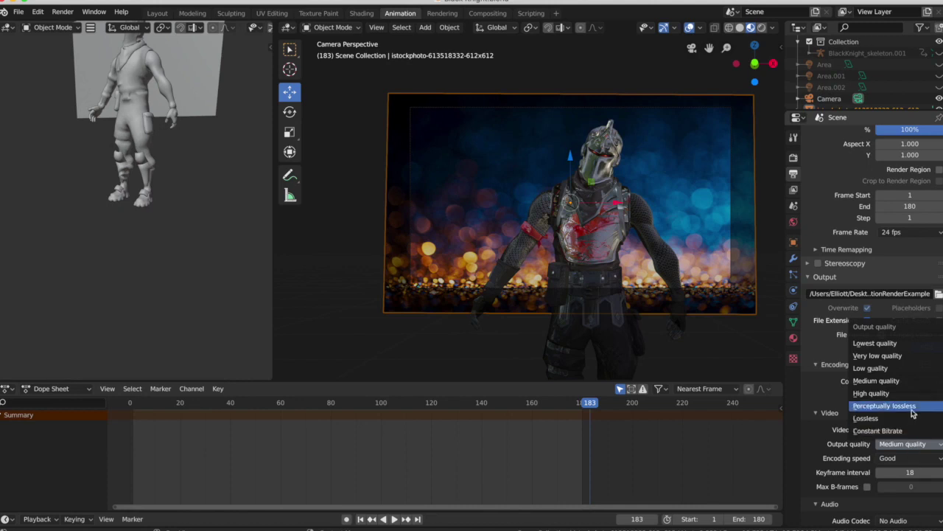
{"action": "left_click", "coordinate": [912, 407]}
{"action": "left_click", "coordinate": [906, 432]}
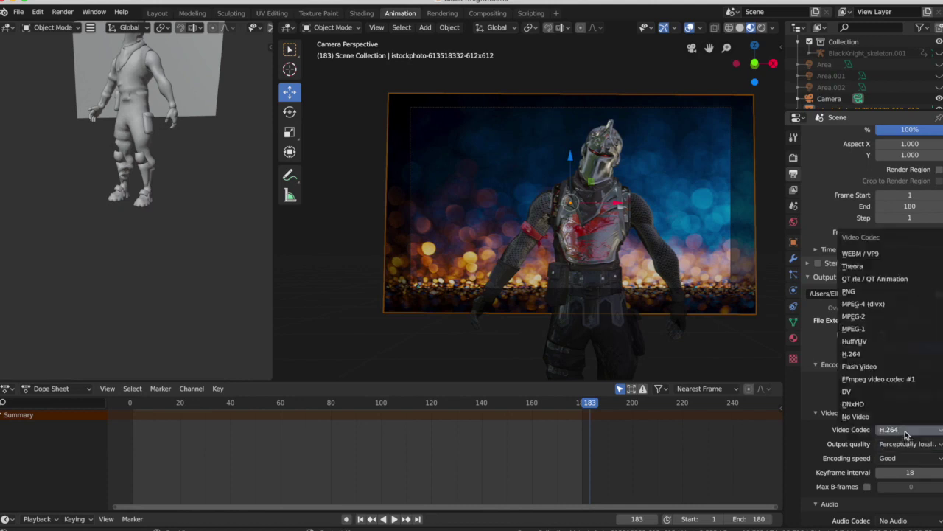
{"action": "left_click", "coordinate": [906, 435]}
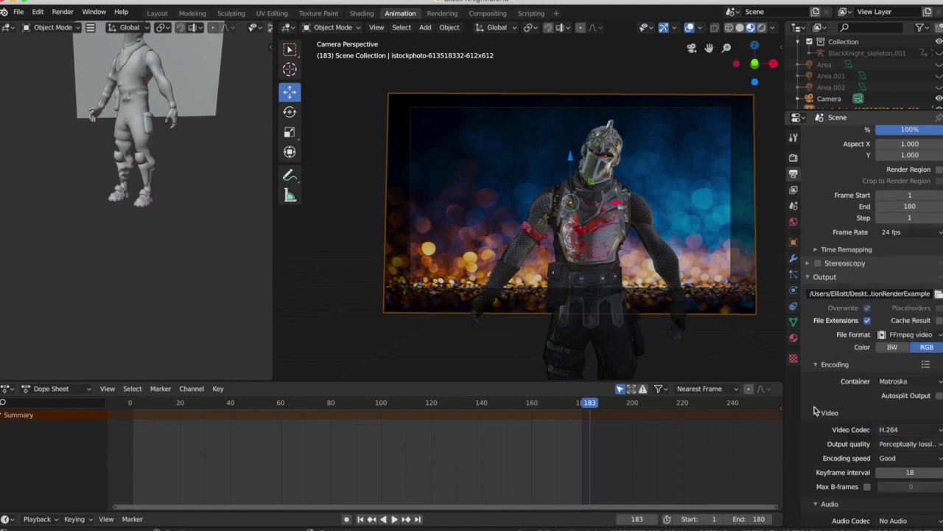
{"action": "left_click", "coordinate": [63, 12]}
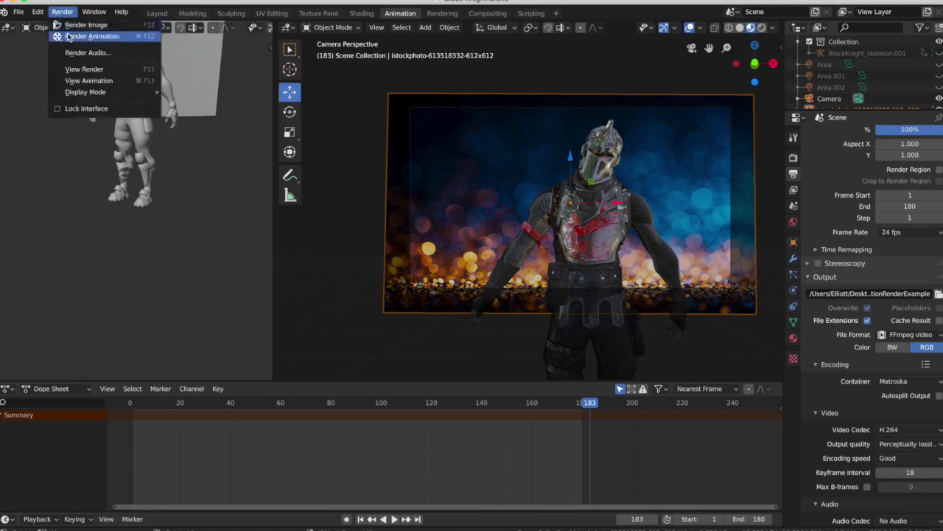
Check the empty render view, then launch Render Animation for the whole video.
{"action": "left_click", "coordinate": [79, 68]}
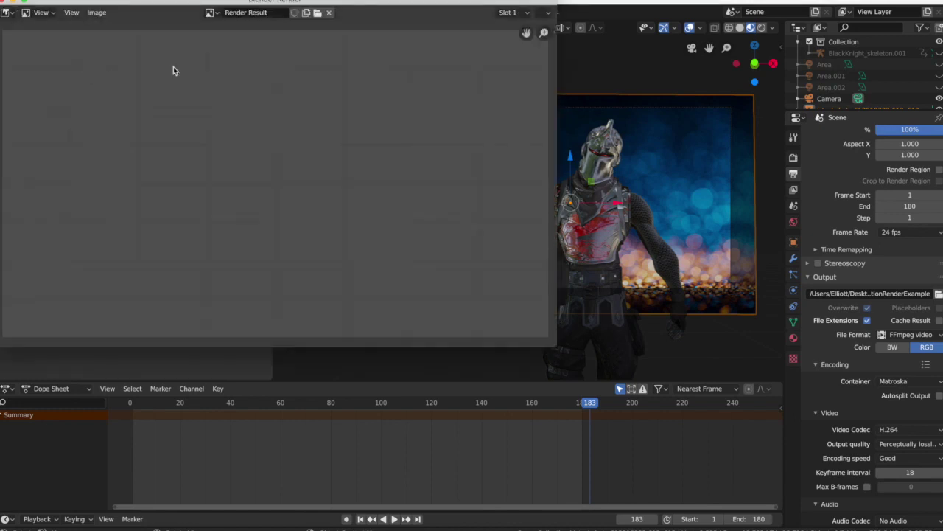
{"action": "left_click", "coordinate": [5, 3]}
{"action": "left_click", "coordinate": [63, 11]}
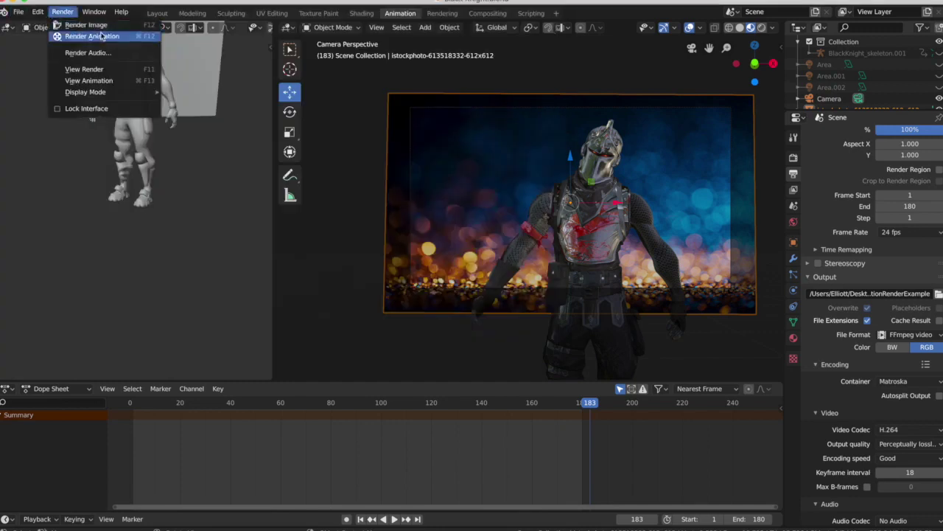
{"action": "left_click", "coordinate": [117, 35]}
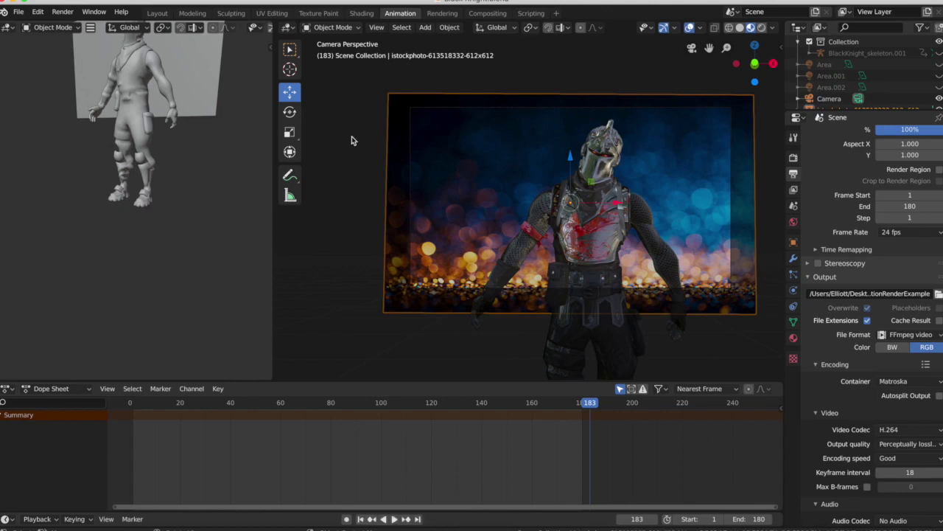
{"action": "left_click", "coordinate": [63, 12]}
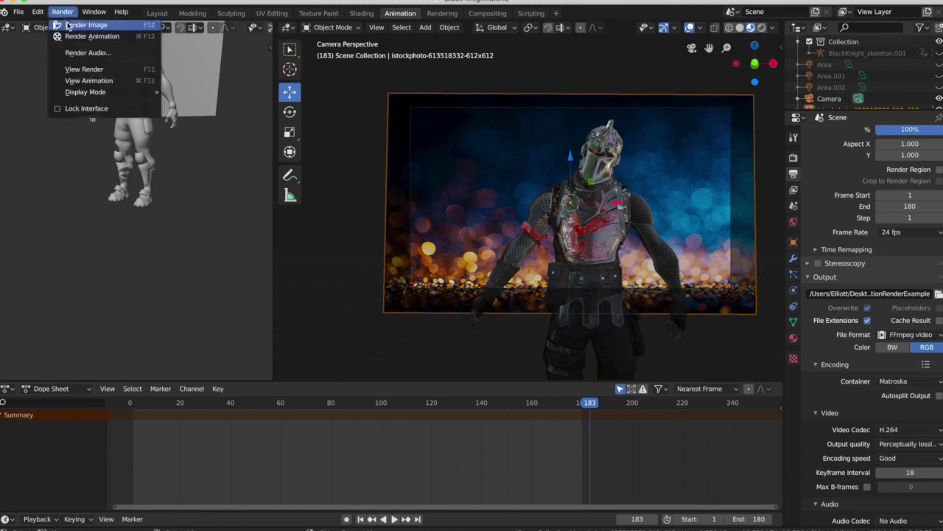
{"action": "left_click", "coordinate": [88, 36]}
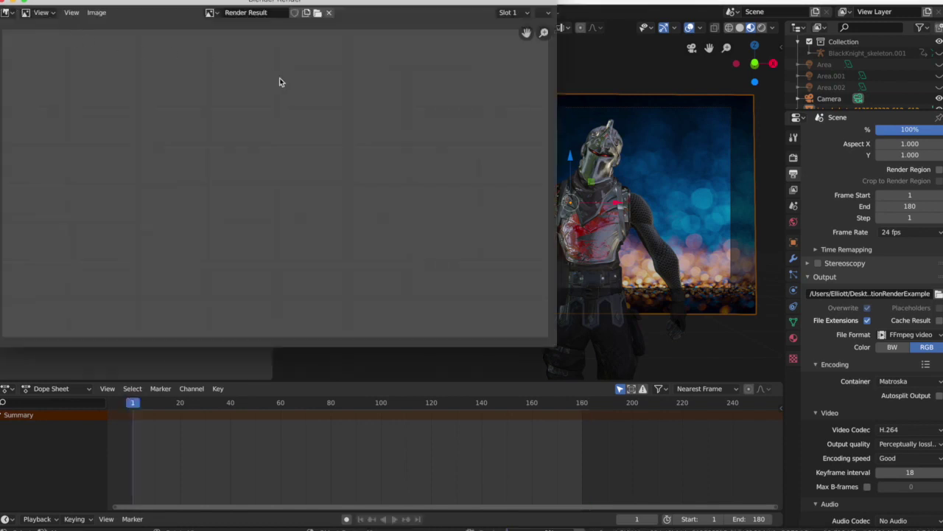